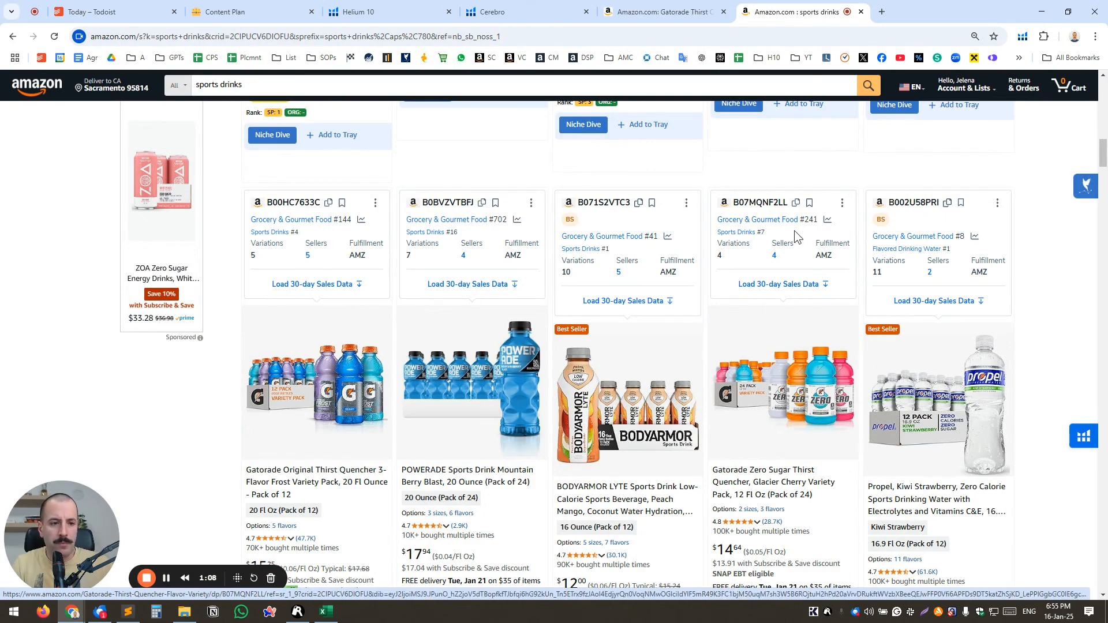
# - Copy the Gatorade Zero Sugar Variety Pack's ASIN B07MQNF2LL from the Amazon results, enter it in Cerebro and open its competitor suggestions
pyautogui.click(795, 203)
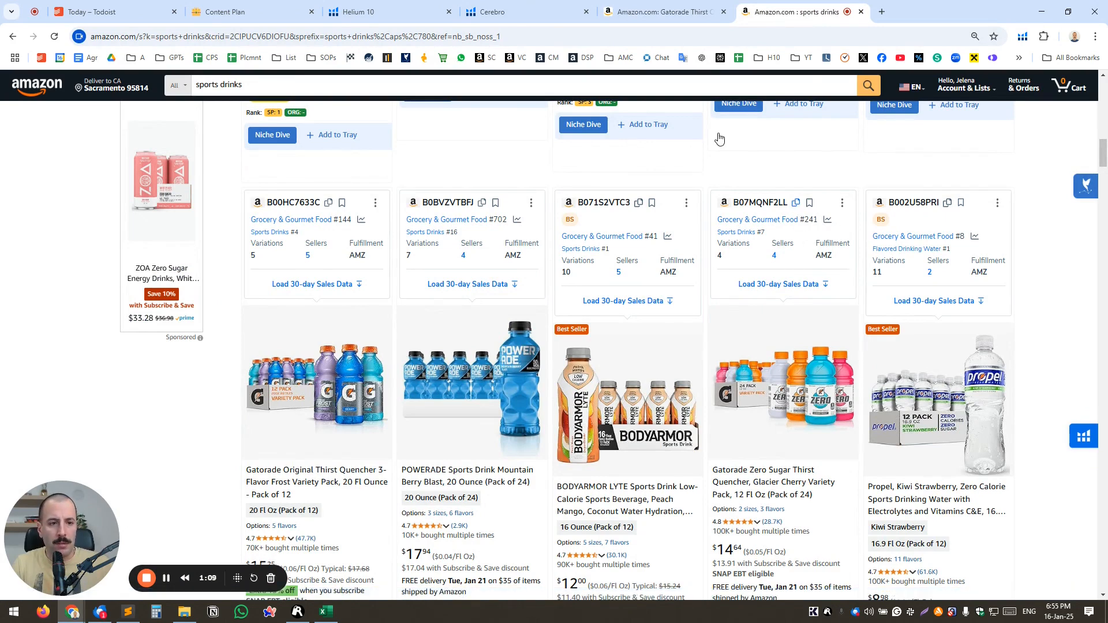
pyautogui.click(508, 12)
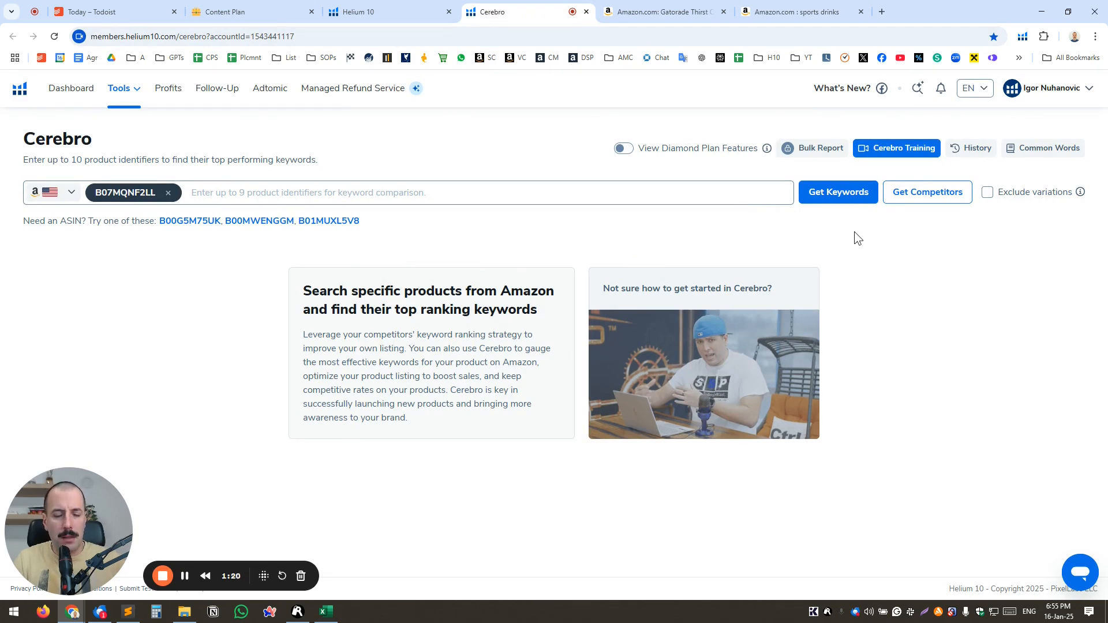
pyautogui.click(931, 196)
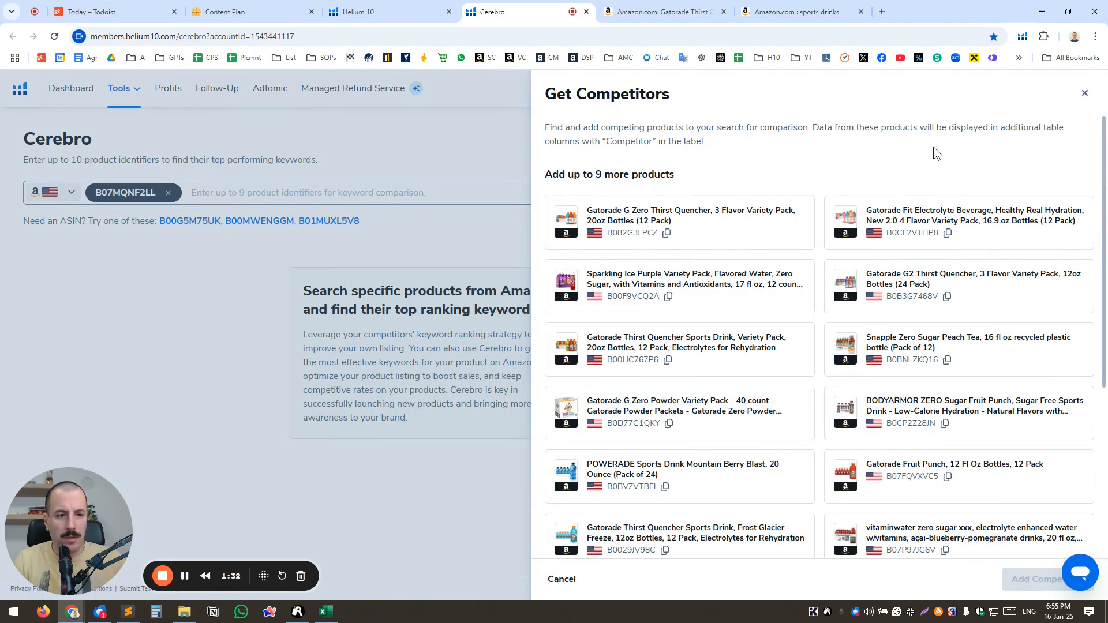
# - Select Sparkling Ice Purple, Snapple Zero Sugar Peach Tea, BODYARMOR ZERO Fruit Punch and POWERADE Mountain Berry Blast as competitors
pyautogui.scroll(-1, 822, 174)
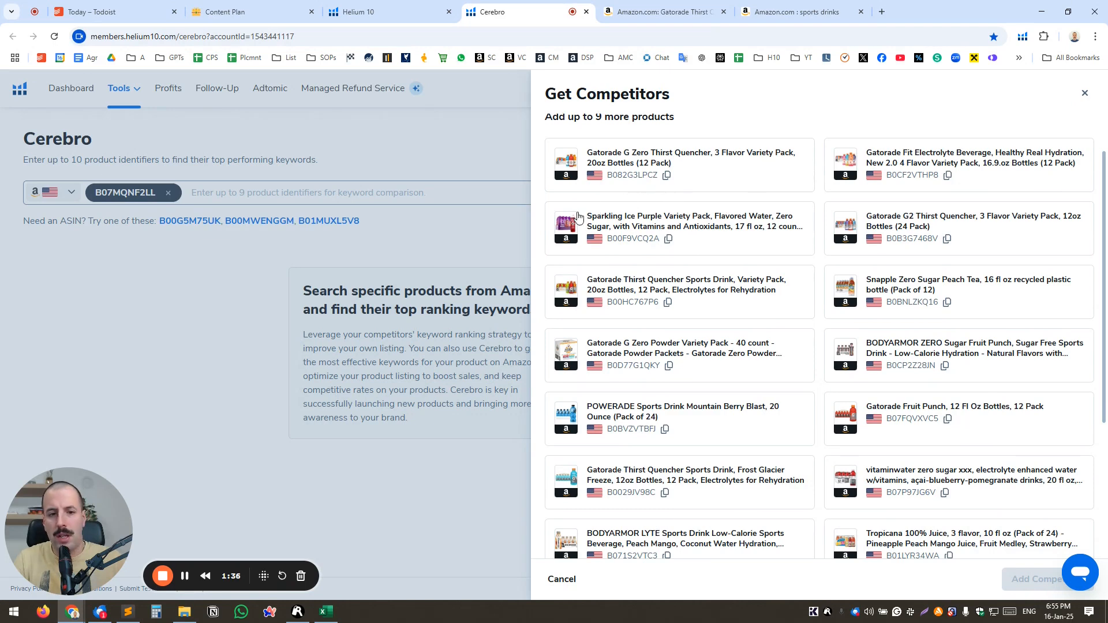
pyautogui.moveTo(564, 226)
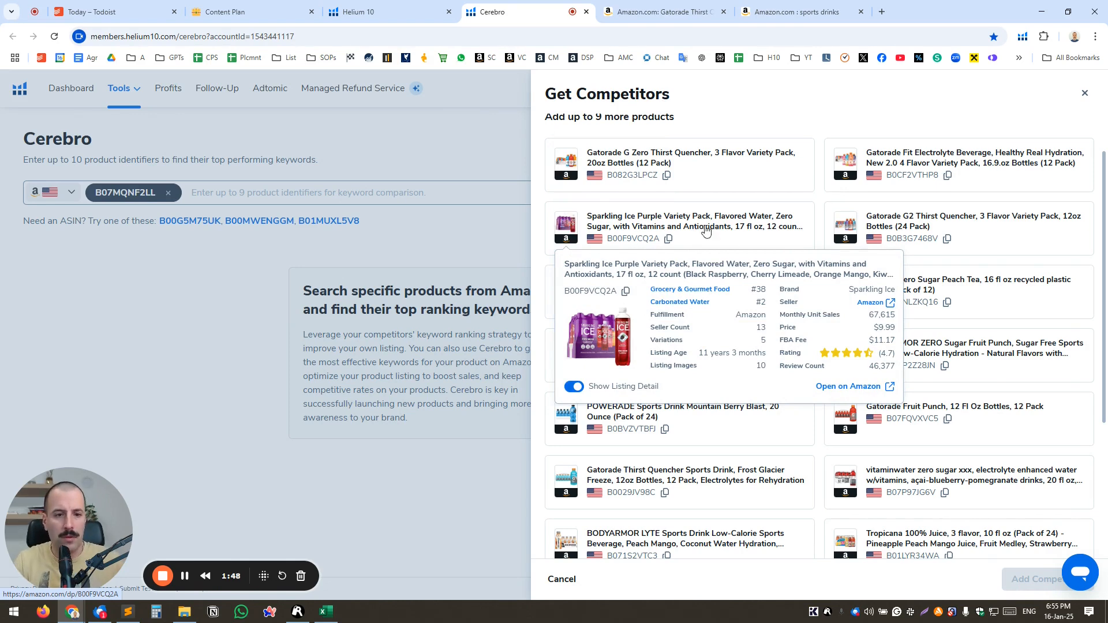
pyautogui.click(747, 242)
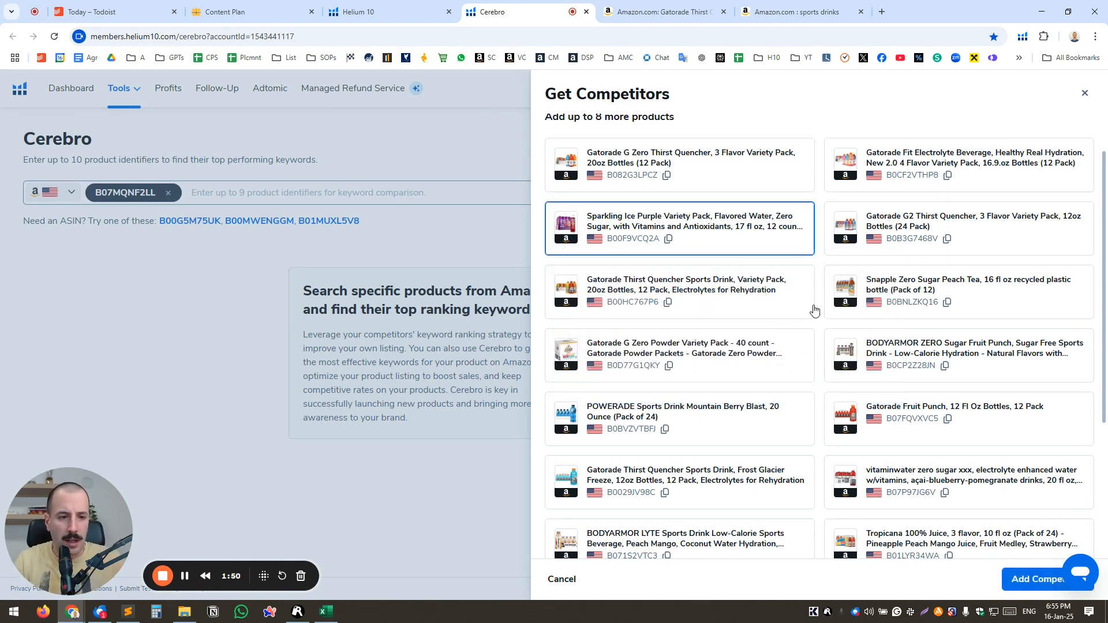
pyautogui.click(1008, 307)
pyautogui.click(993, 372)
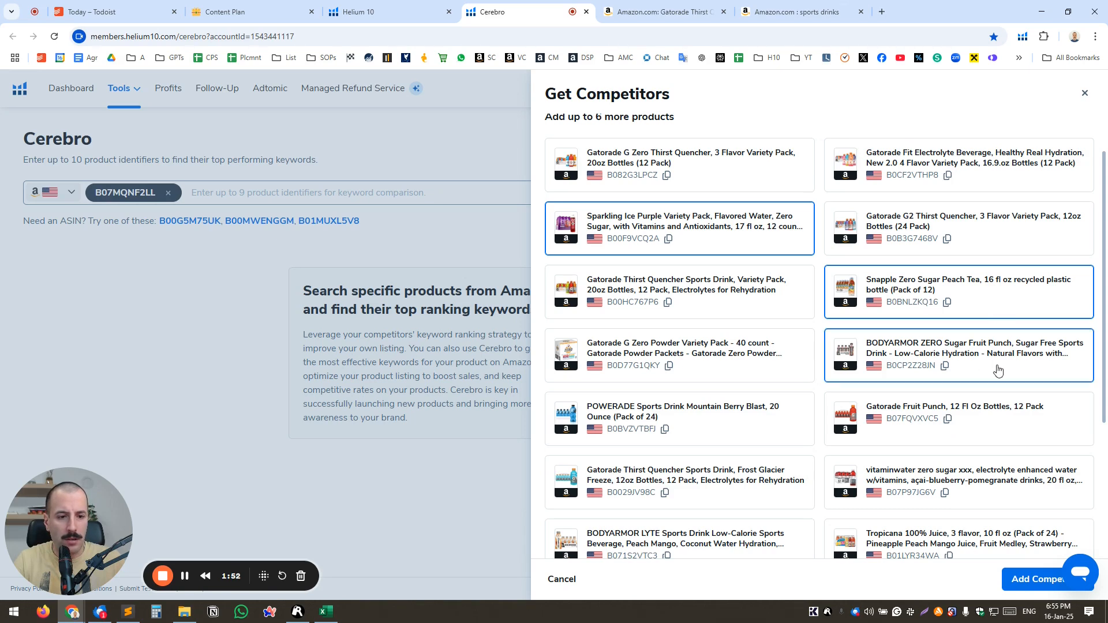
pyautogui.click(775, 431)
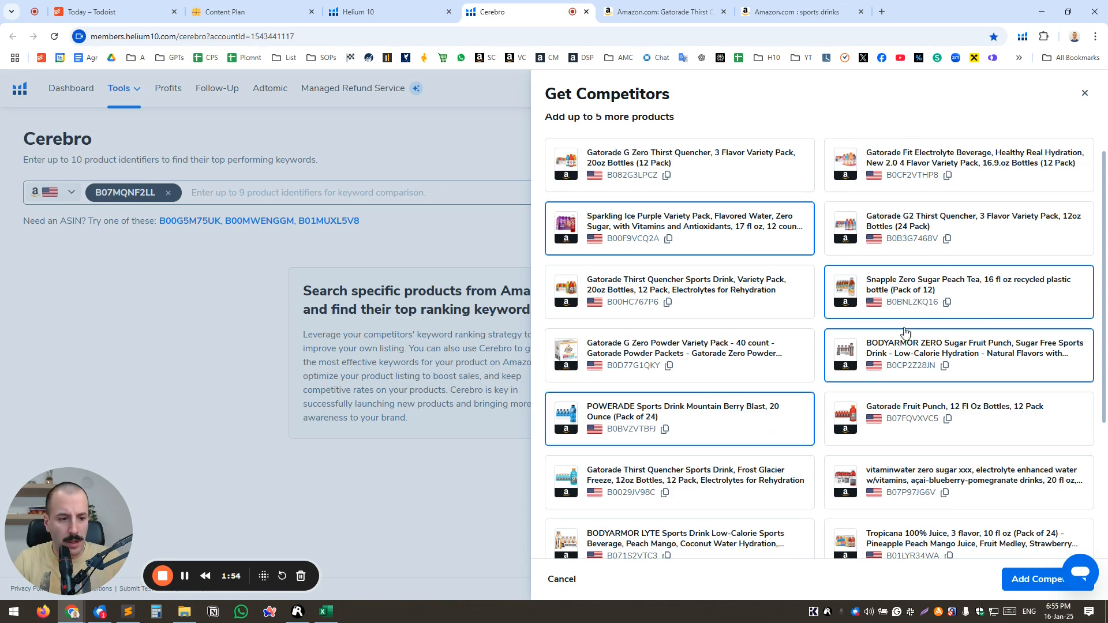
# - Also select vitaminwater zero sugar, BODYARMOR LYTE, Tropicana 100% Juice, Hint Water and Mott's Apple Juice, and add all chosen competitors to the search
pyautogui.scroll(-3, 903, 333)
pyautogui.click(988, 324)
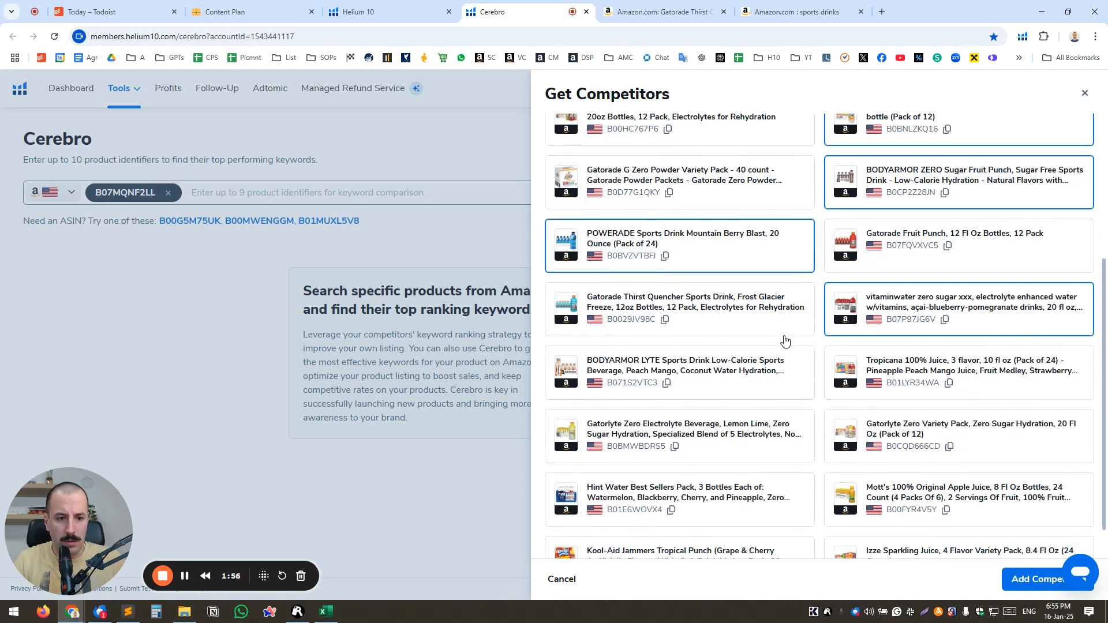
pyautogui.click(794, 376)
pyautogui.click(1003, 389)
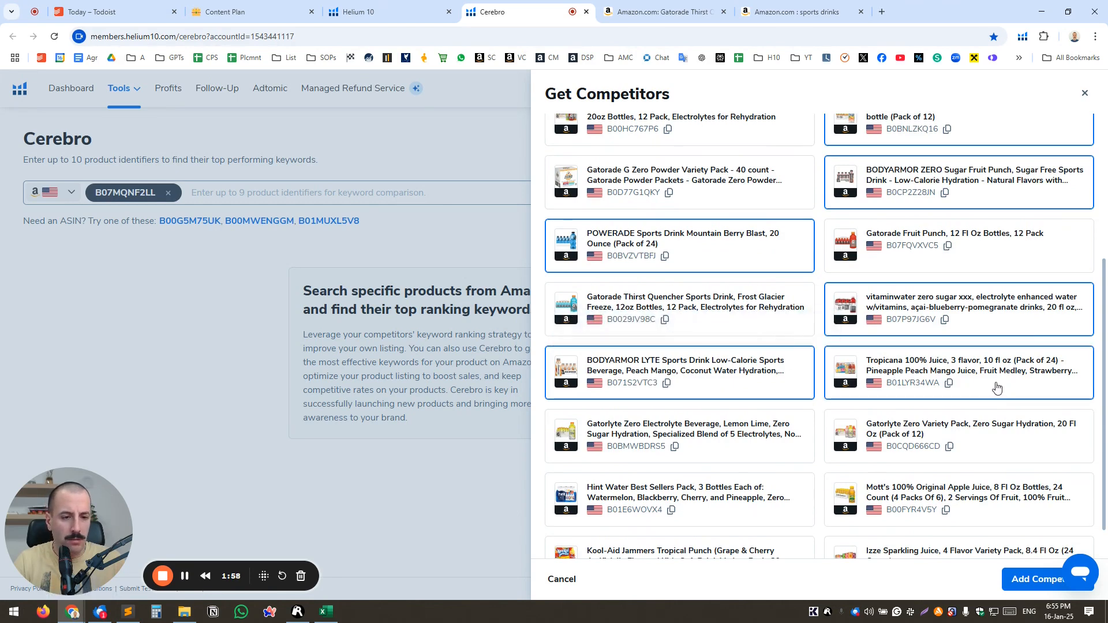
pyautogui.scroll(-1, 997, 388)
pyautogui.click(806, 451)
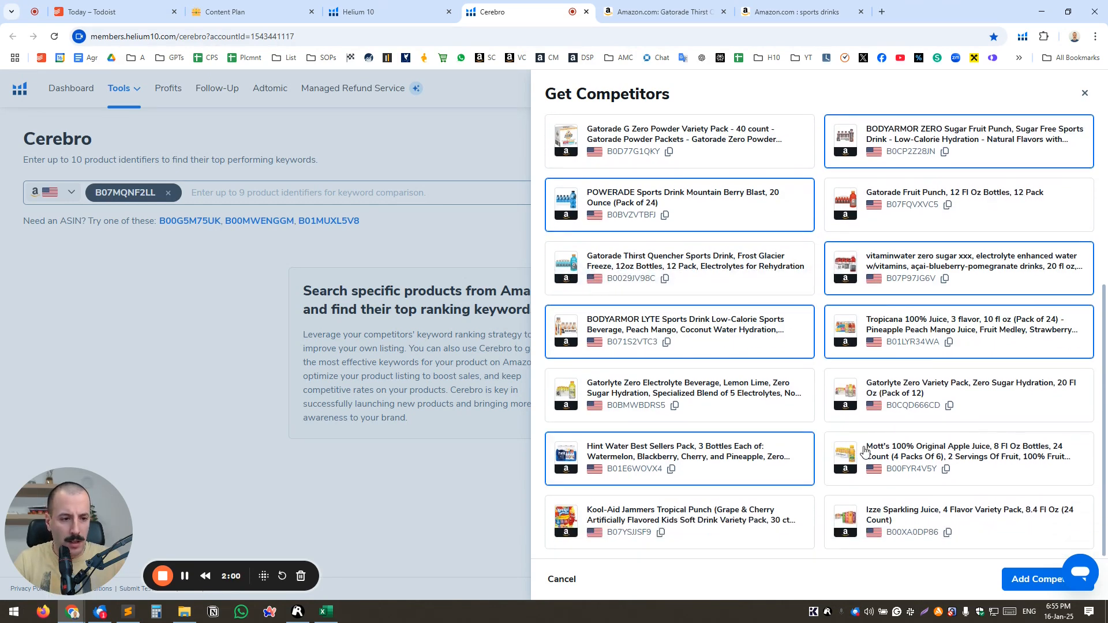
pyautogui.click(908, 445)
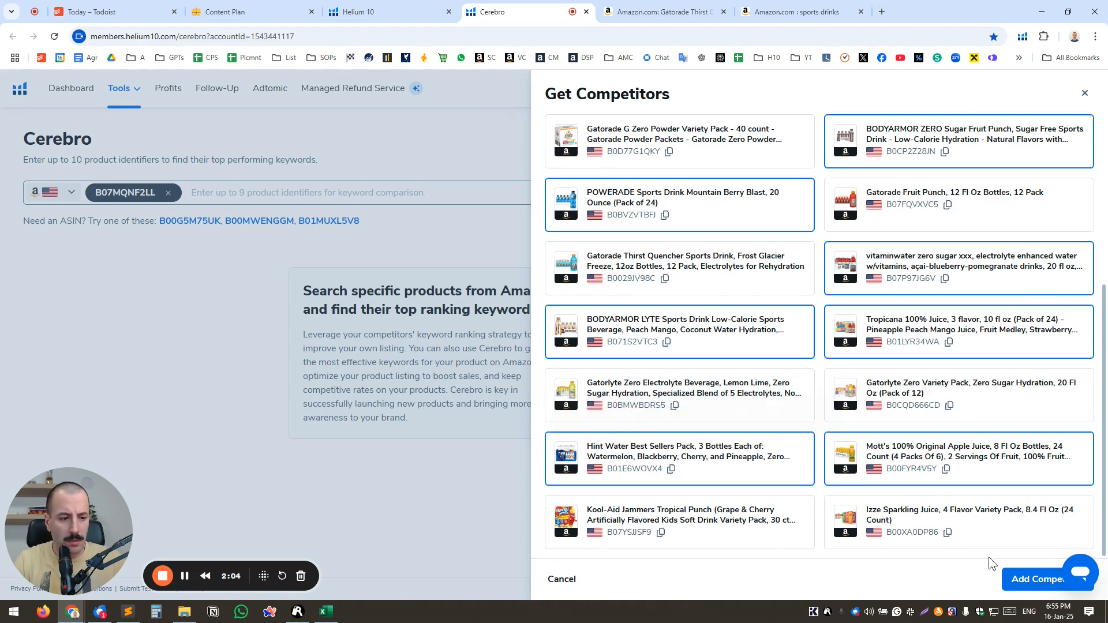
pyautogui.click(1022, 593)
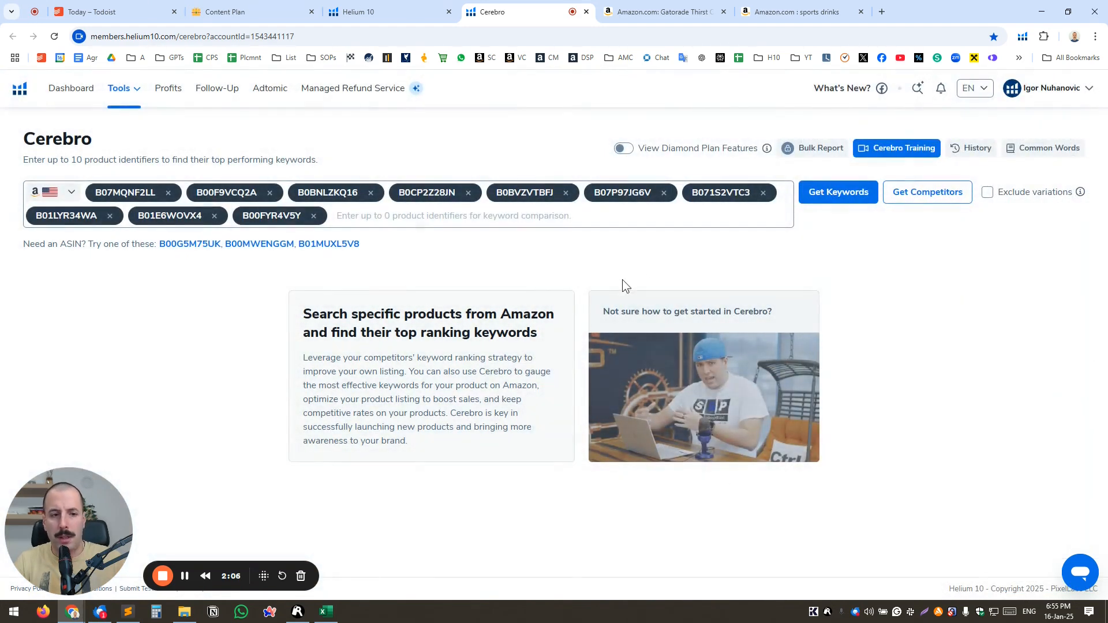
# - Retrieve the keywords for all entered ASINs and look over the available filters and the unfiltered keyword results
pyautogui.click(822, 194)
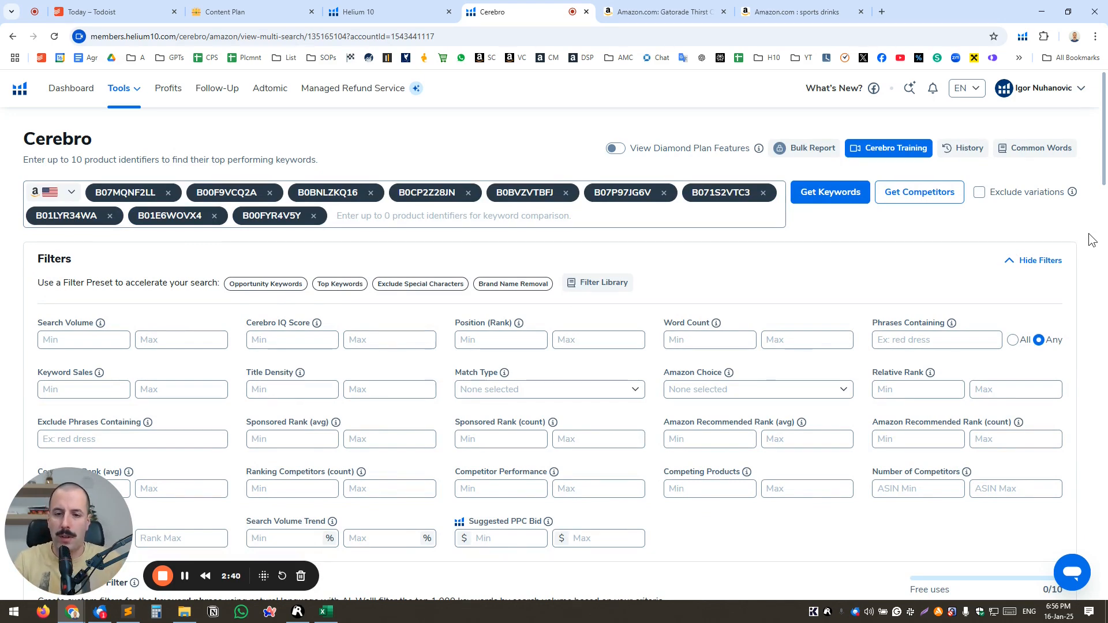
pyautogui.scroll(-2, 1092, 240)
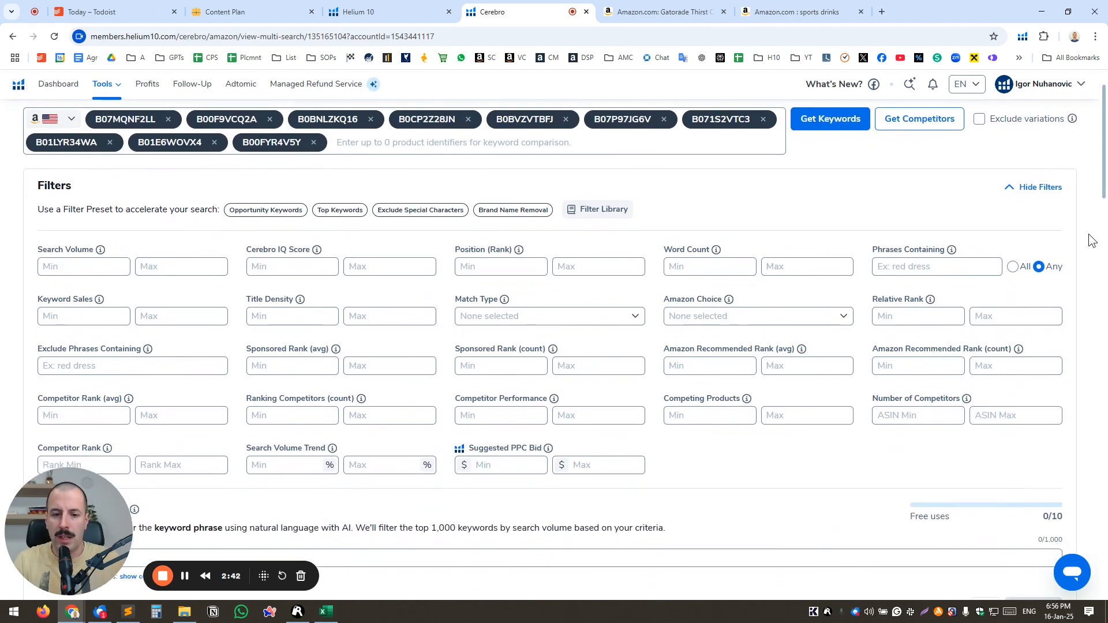
pyautogui.scroll(-8, 1092, 240)
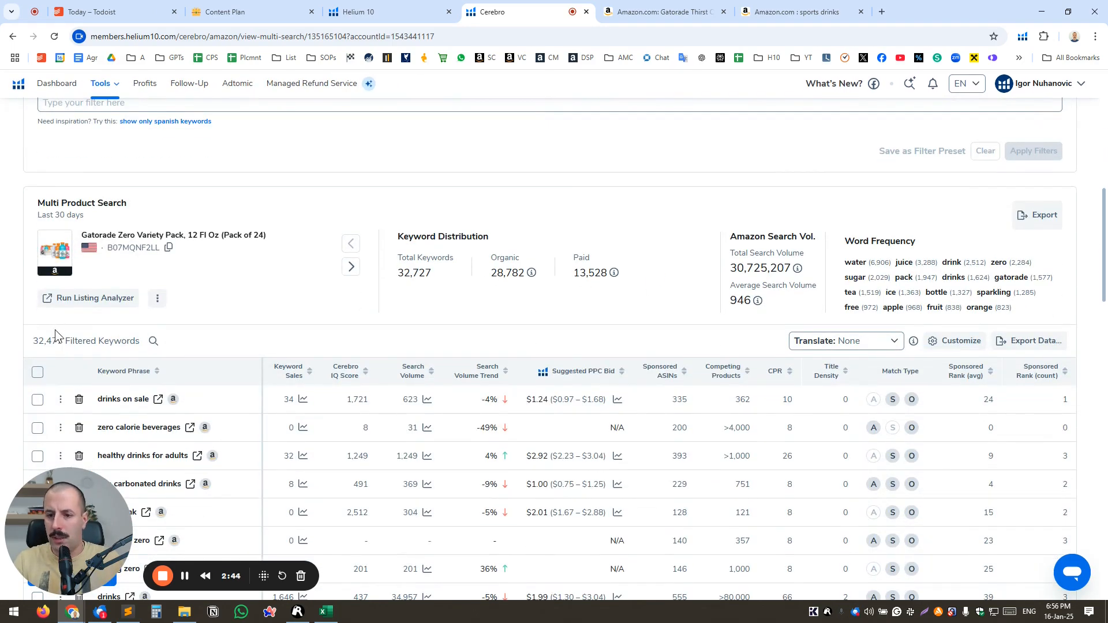
pyautogui.scroll(5, 614, 294)
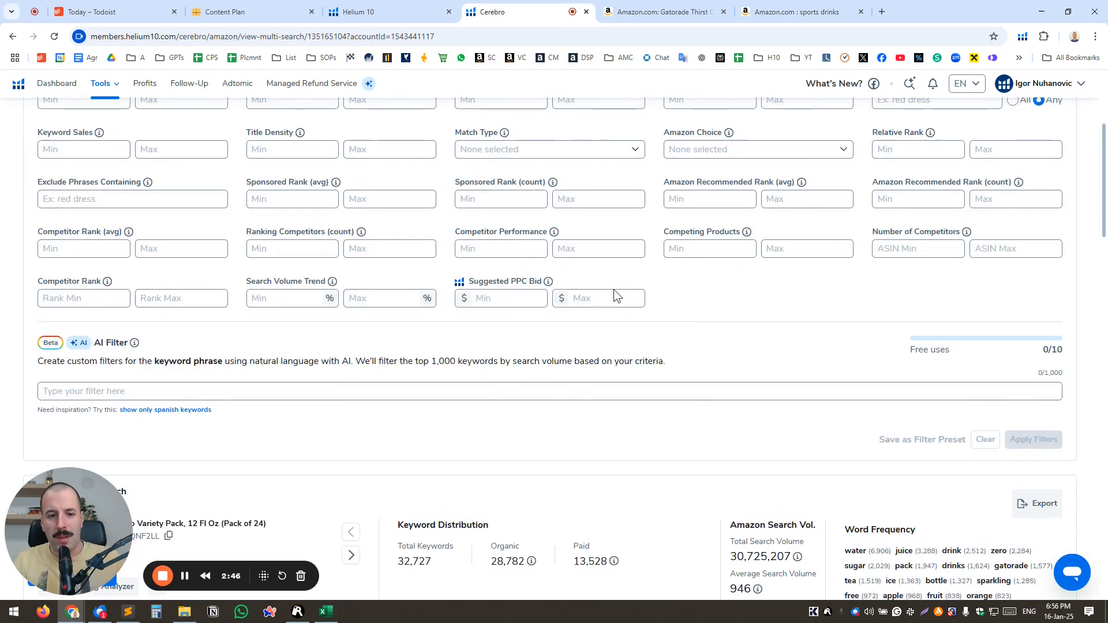
pyautogui.scroll(4, 614, 289)
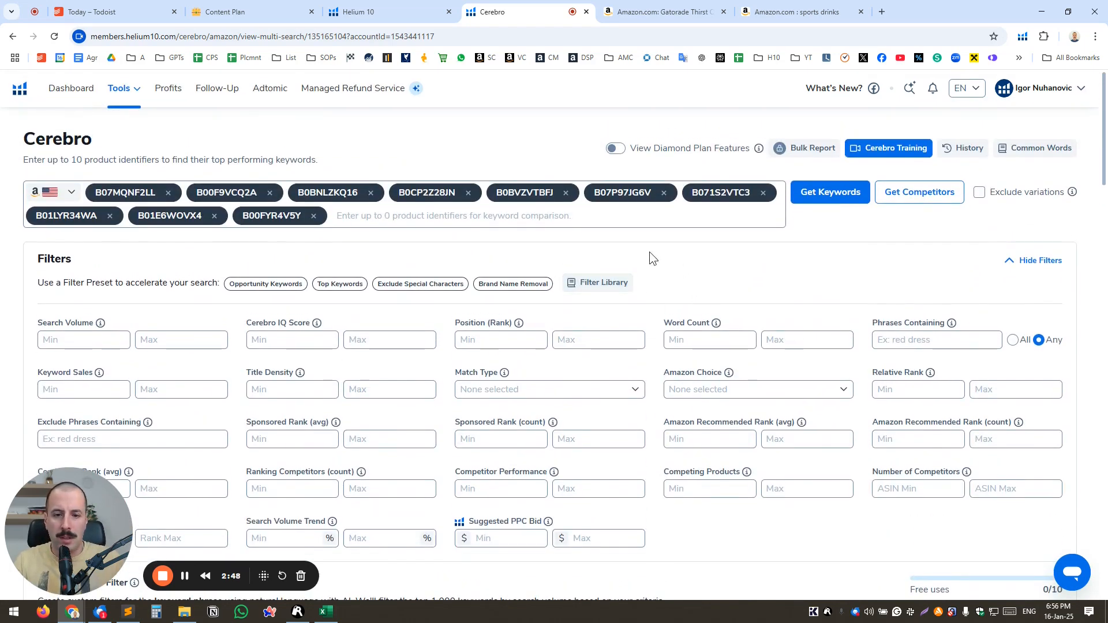
# - Apply the Top Keywords filter preset to the results and review the filtered keyword list
pyautogui.click(339, 285)
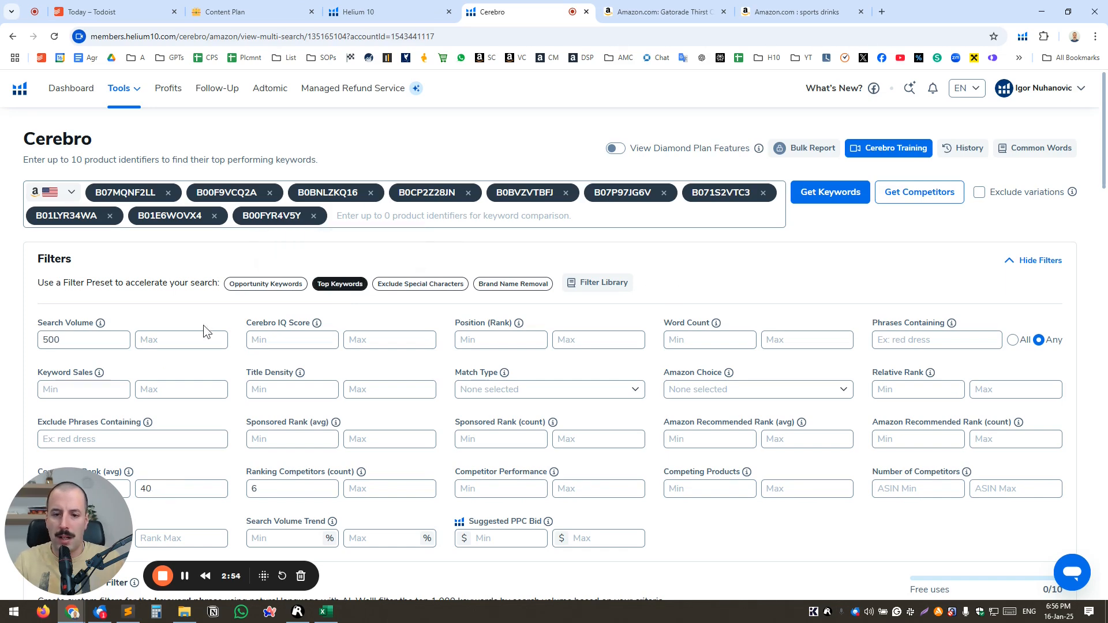
pyautogui.scroll(-4, 708, 398)
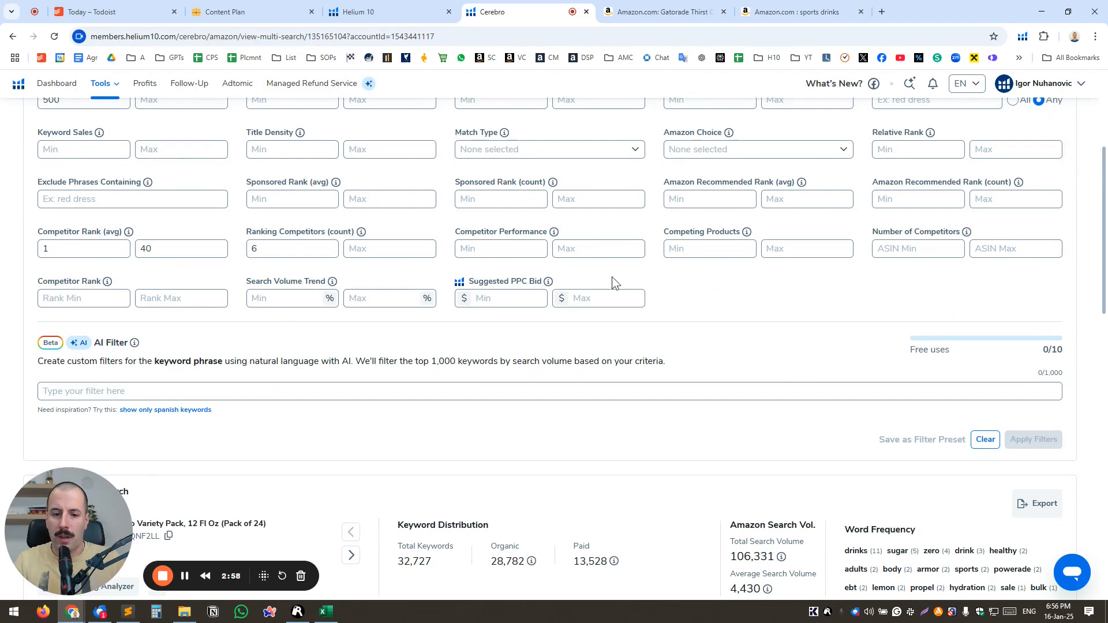
pyautogui.scroll(-7, 612, 276)
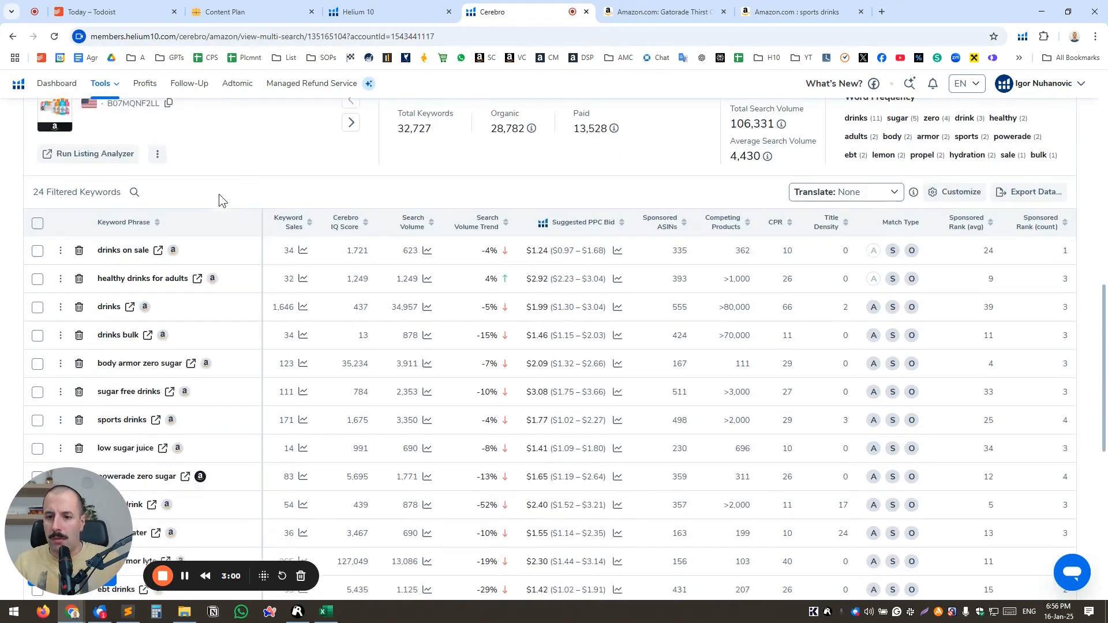
pyautogui.scroll(-2, 217, 190)
pyautogui.scroll(3, 215, 189)
pyautogui.scroll(-3, 279, 184)
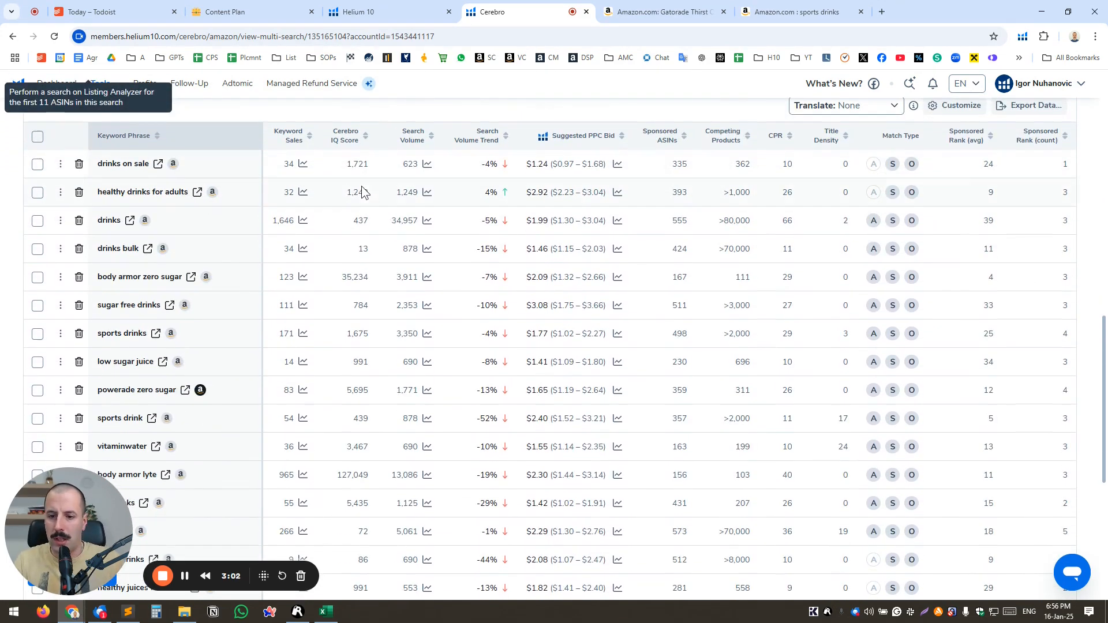
pyautogui.scroll(-3, 360, 234)
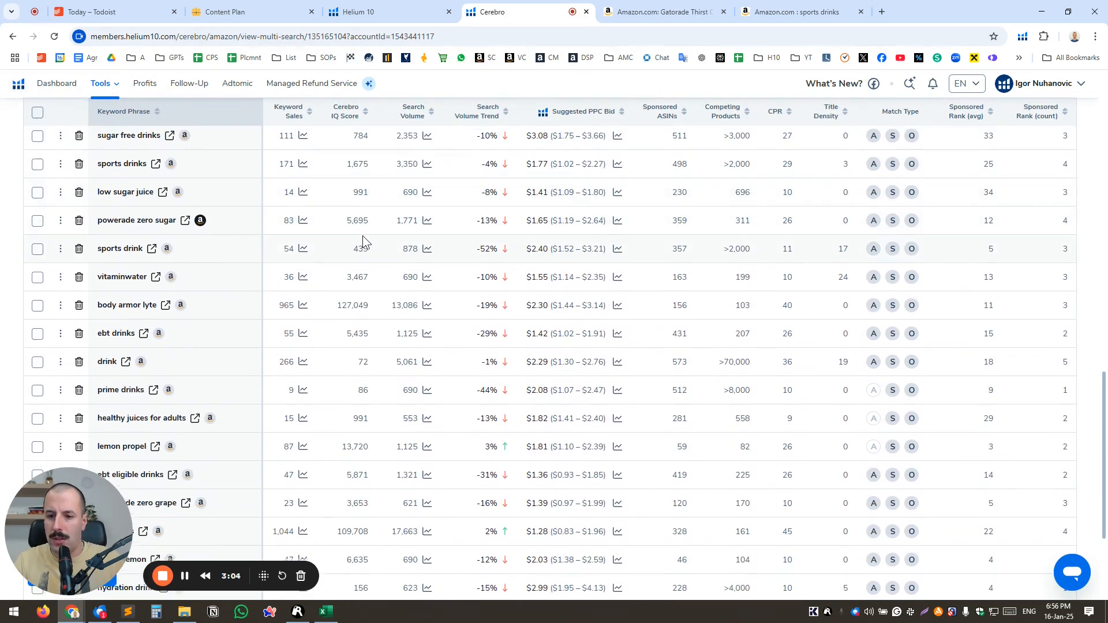
pyautogui.scroll(6, 362, 235)
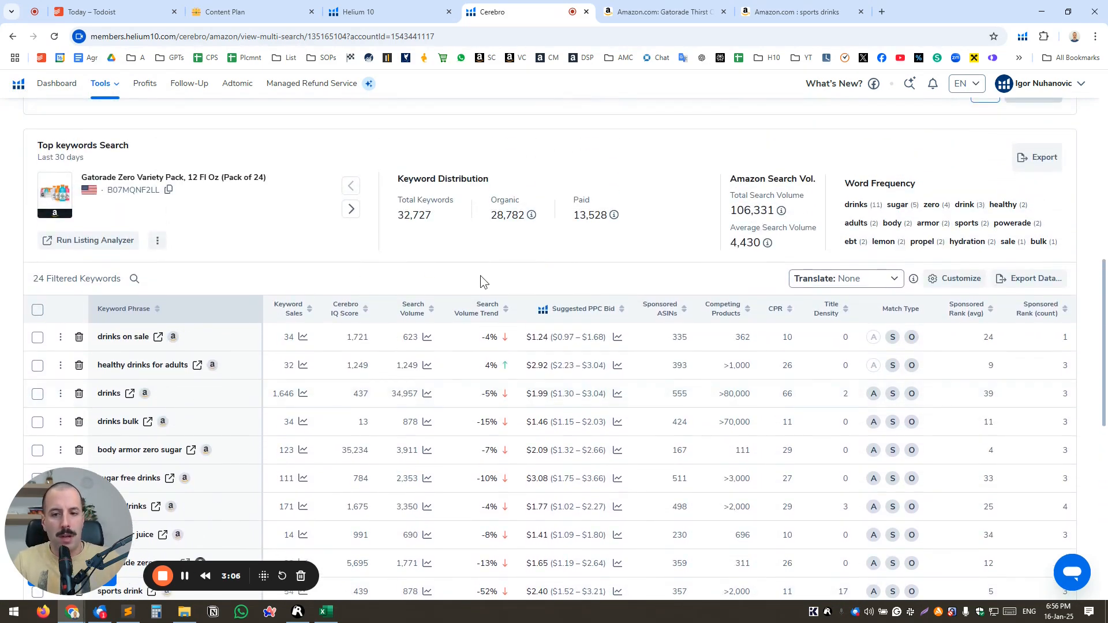
# - In Keyword Tracker, start adding product ASIN B07MQNF2LL and confirm tracking the parent ASIN with all its variations
pyautogui.click(398, 14)
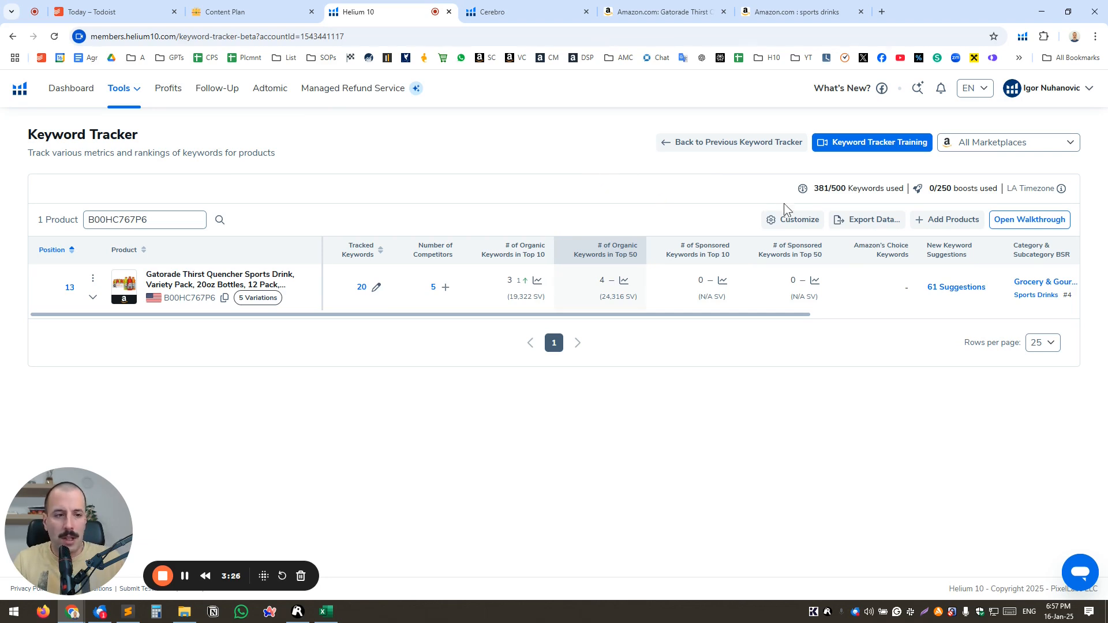
pyautogui.click(935, 223)
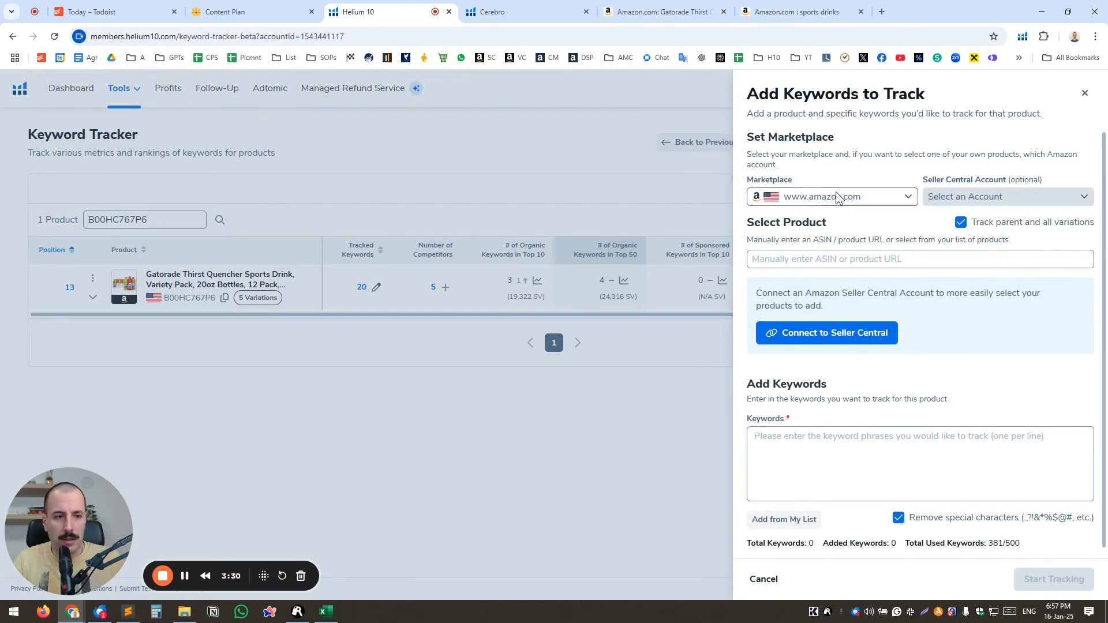
pyautogui.click(828, 259)
pyautogui.hotkey('ctrl', '`')
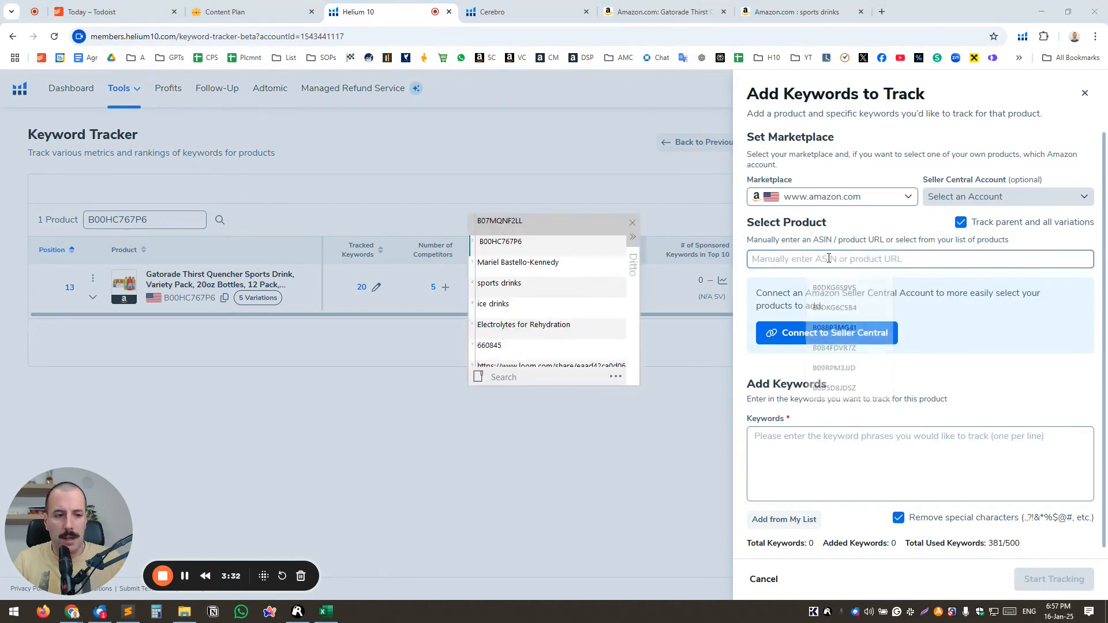
pyautogui.doubleClick(505, 221)
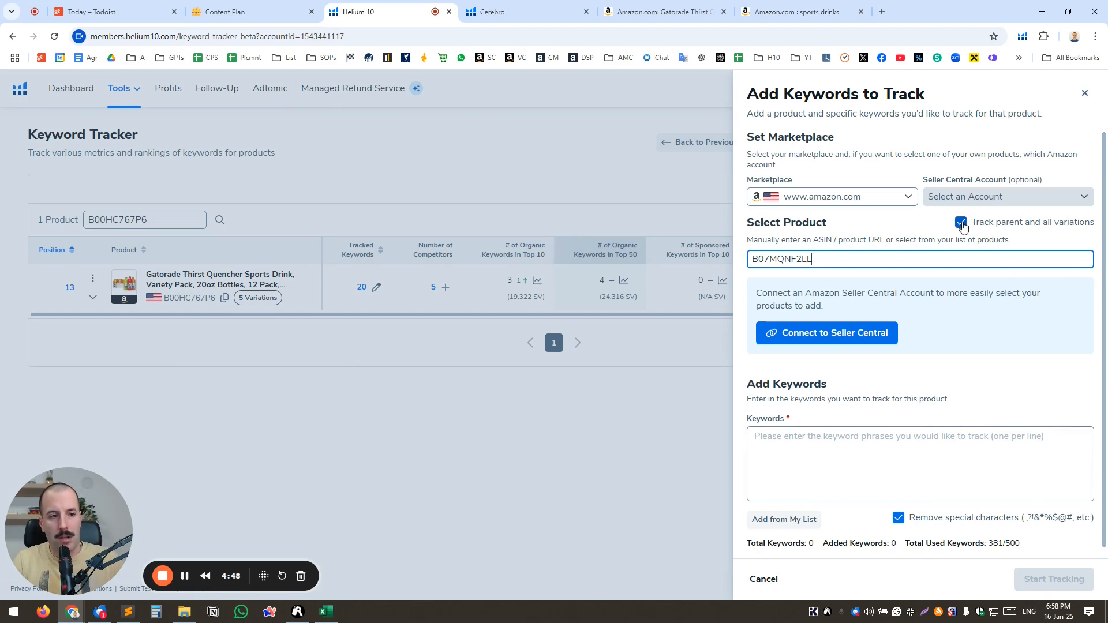
pyautogui.click(814, 450)
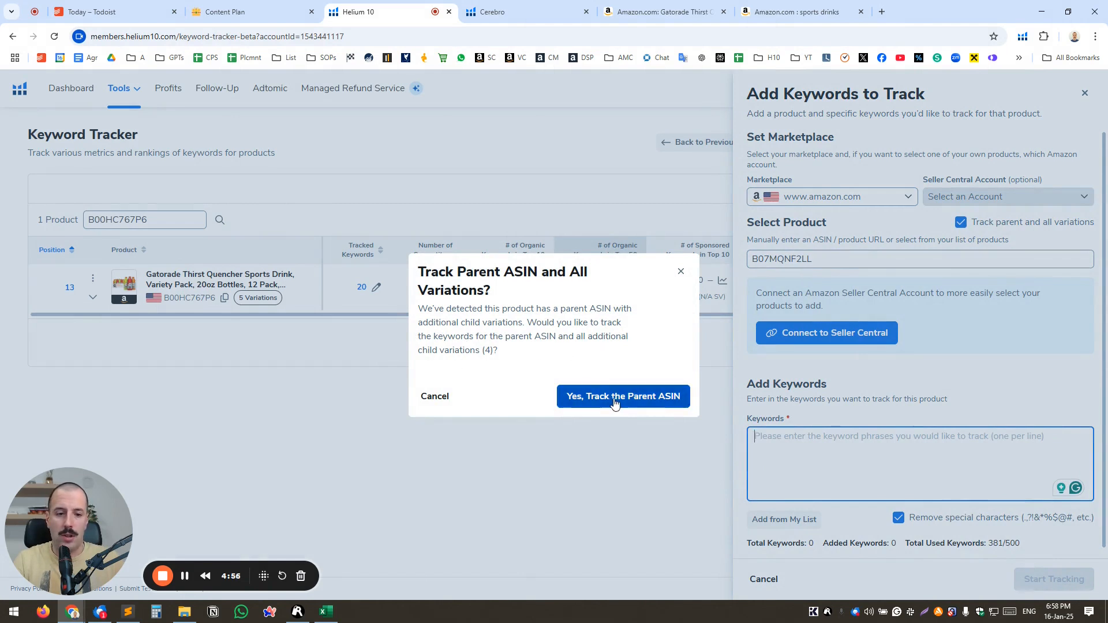
pyautogui.click(634, 402)
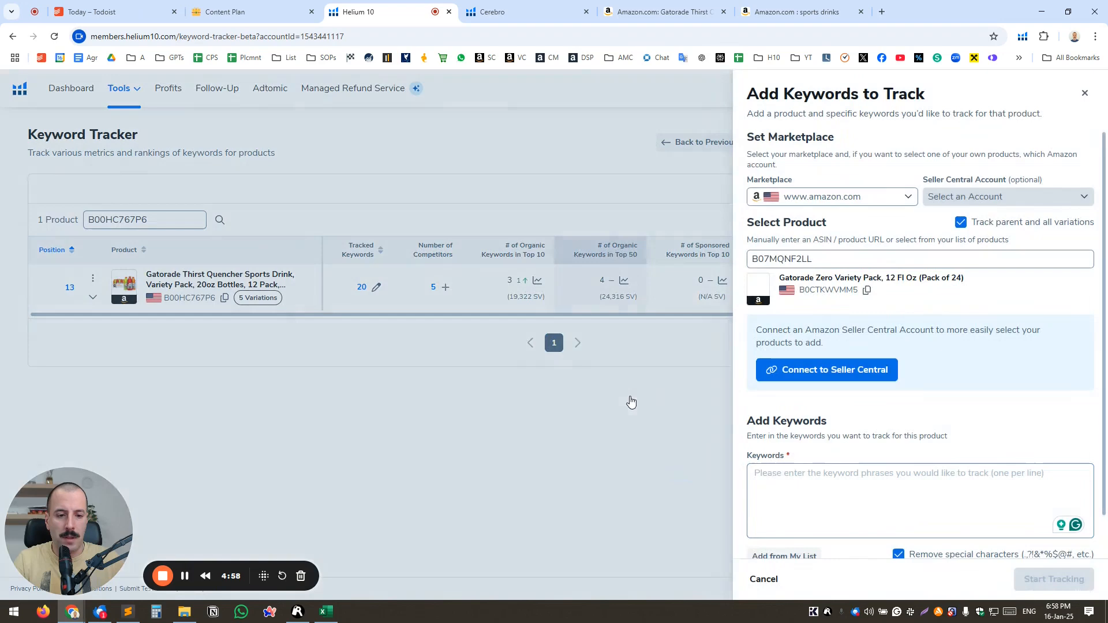
# - Copy the filtered Cerebro keywords to the clipboard and return to the keyword entry form in Keyword Tracker
pyautogui.click(534, 16)
pyautogui.scroll(-3, 607, 233)
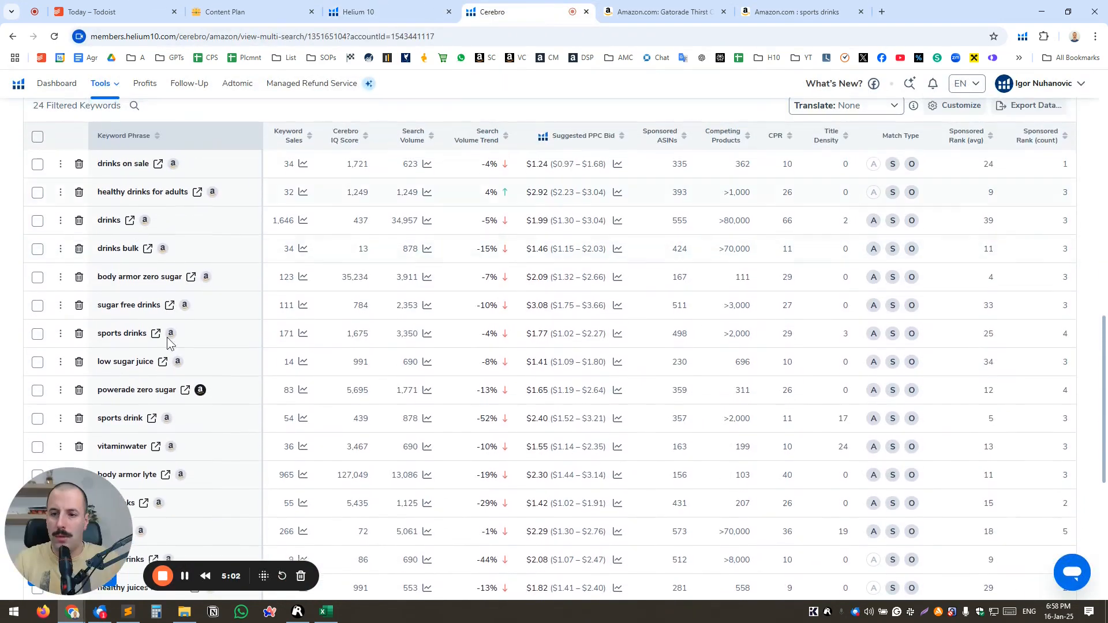
pyautogui.scroll(2, 811, 300)
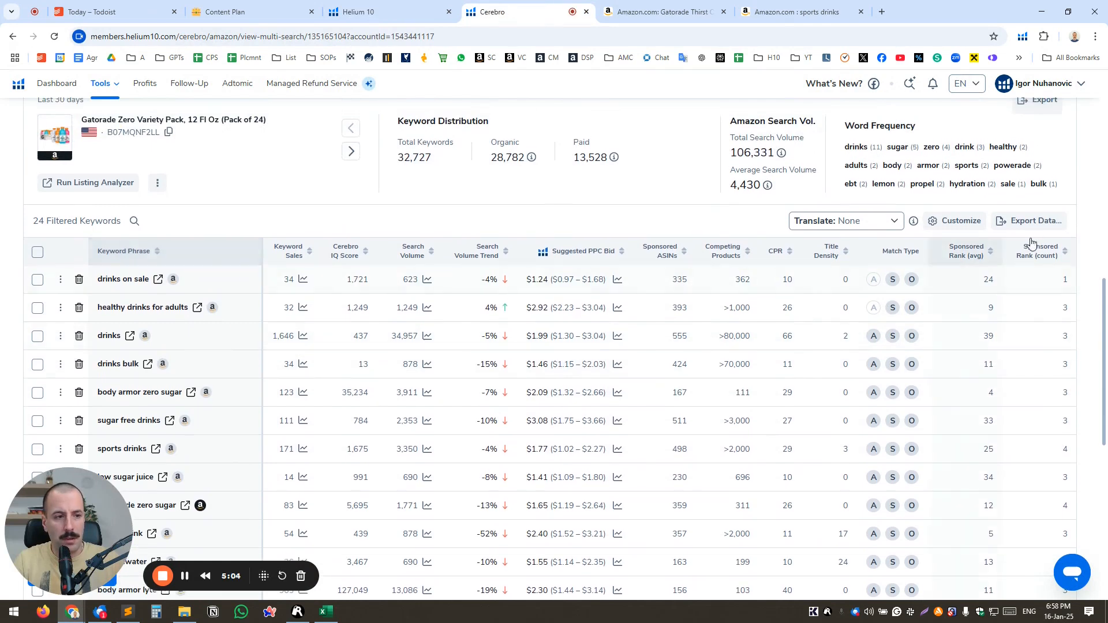
pyautogui.click(1034, 221)
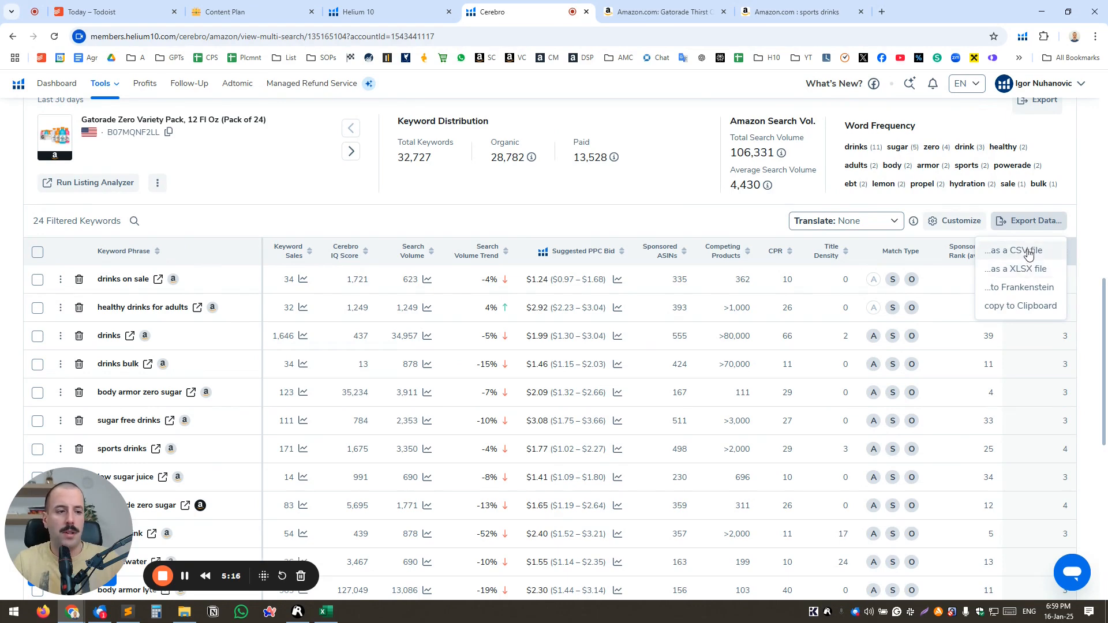
pyautogui.click(1013, 306)
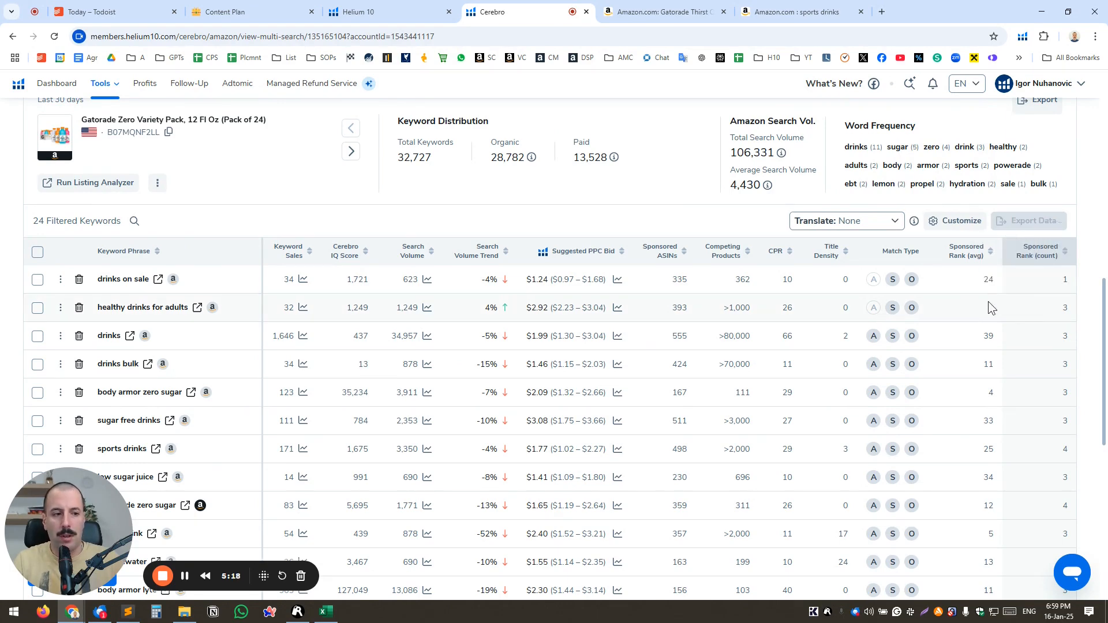
pyautogui.click(389, 14)
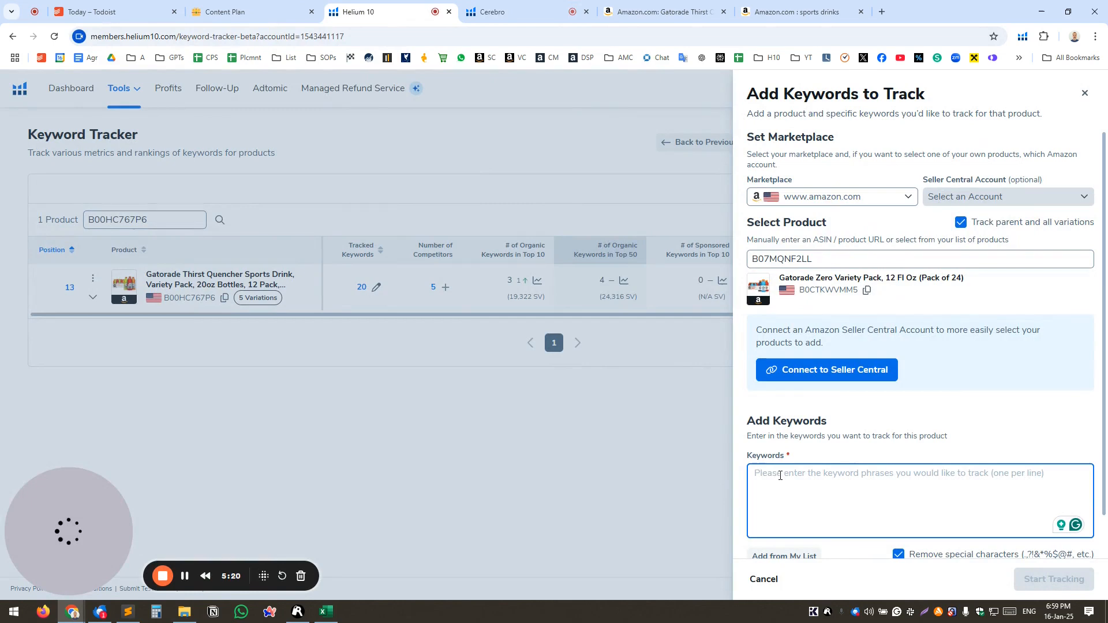
# - Start tracking the copied keywords for the product and expand the new Gatorade Zero Variety Pack entry to review its keyword list
pyautogui.hotkey('ctrl', 'v')
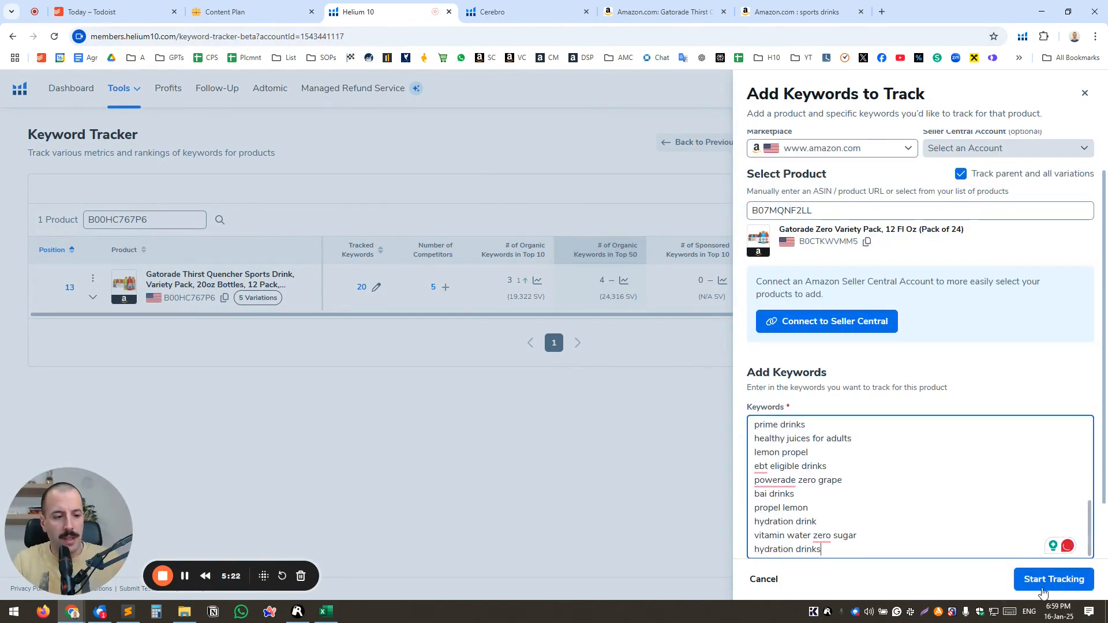
pyautogui.click(1051, 579)
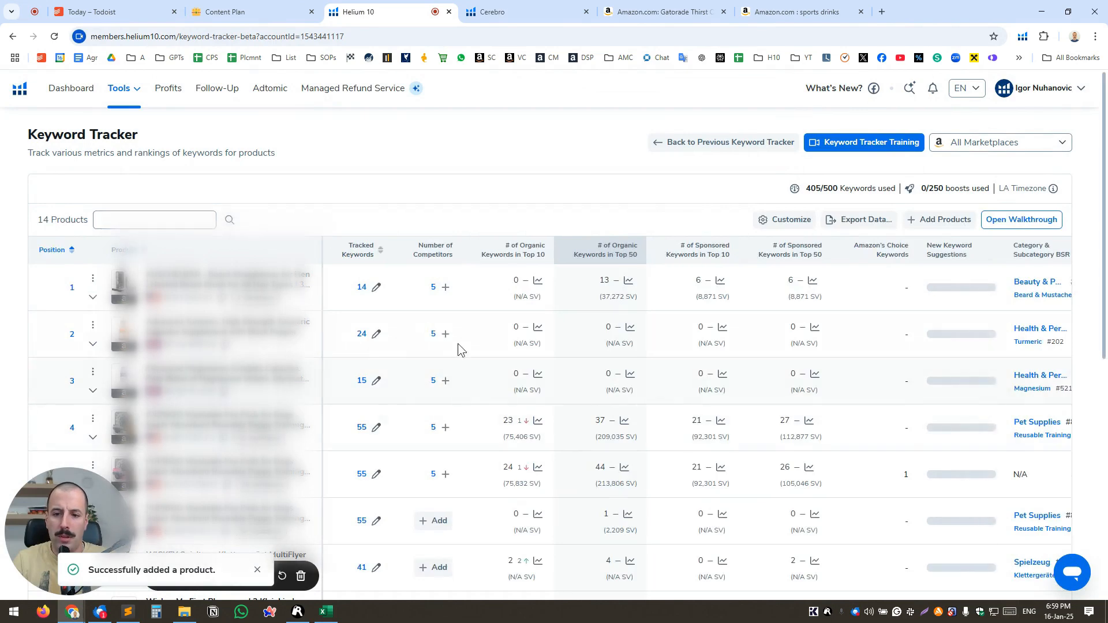
pyautogui.scroll(-6, 460, 346)
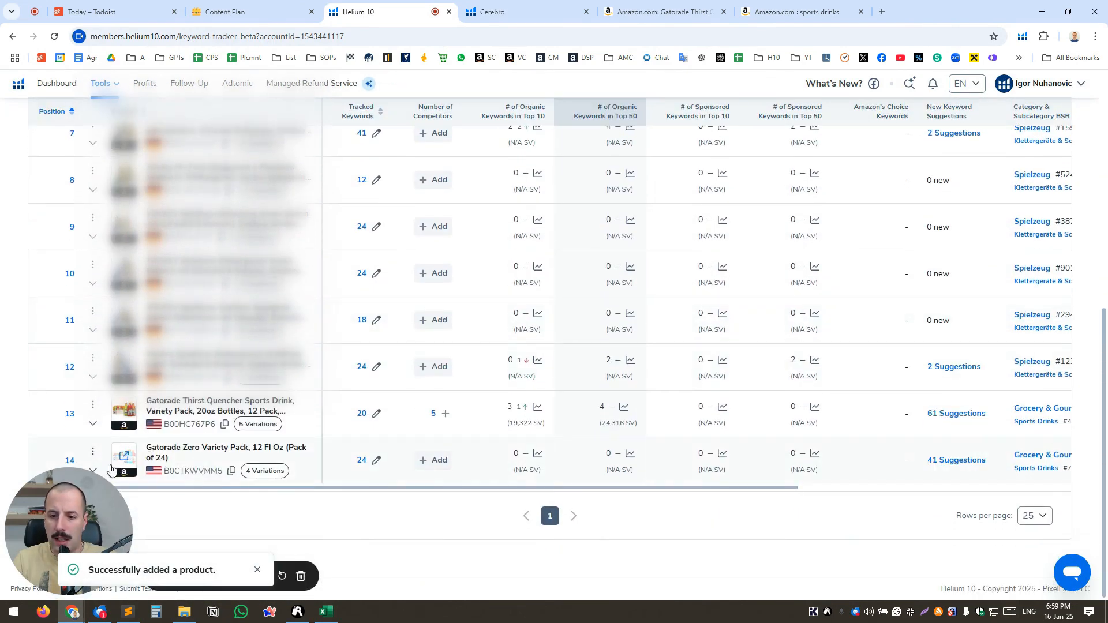
pyautogui.click(92, 471)
pyautogui.scroll(-6, 657, 389)
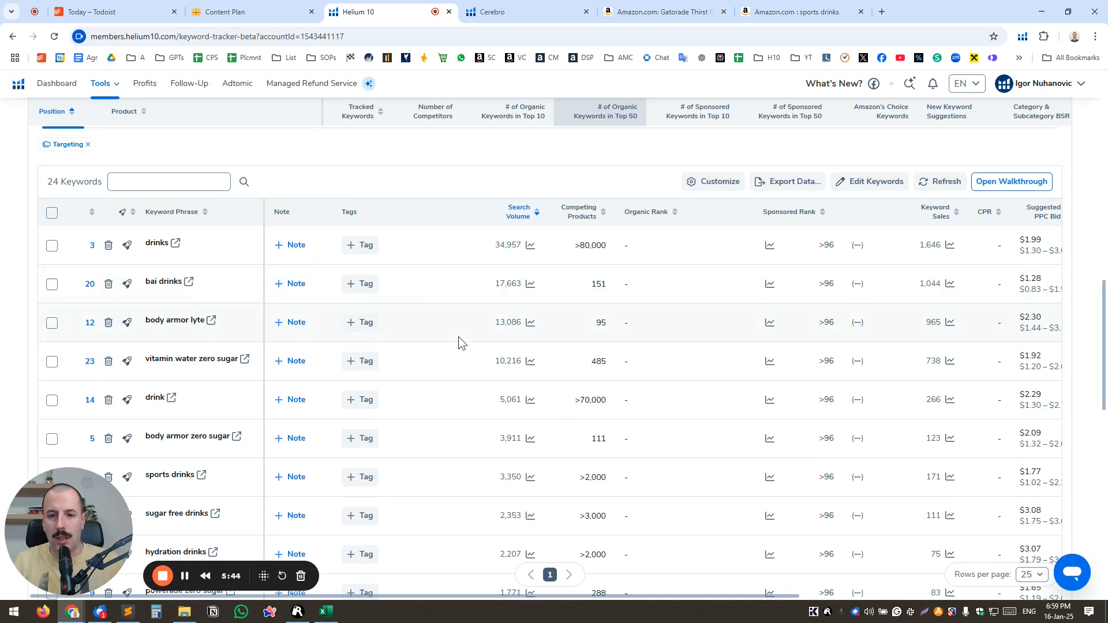
pyautogui.scroll(1, 635, 305)
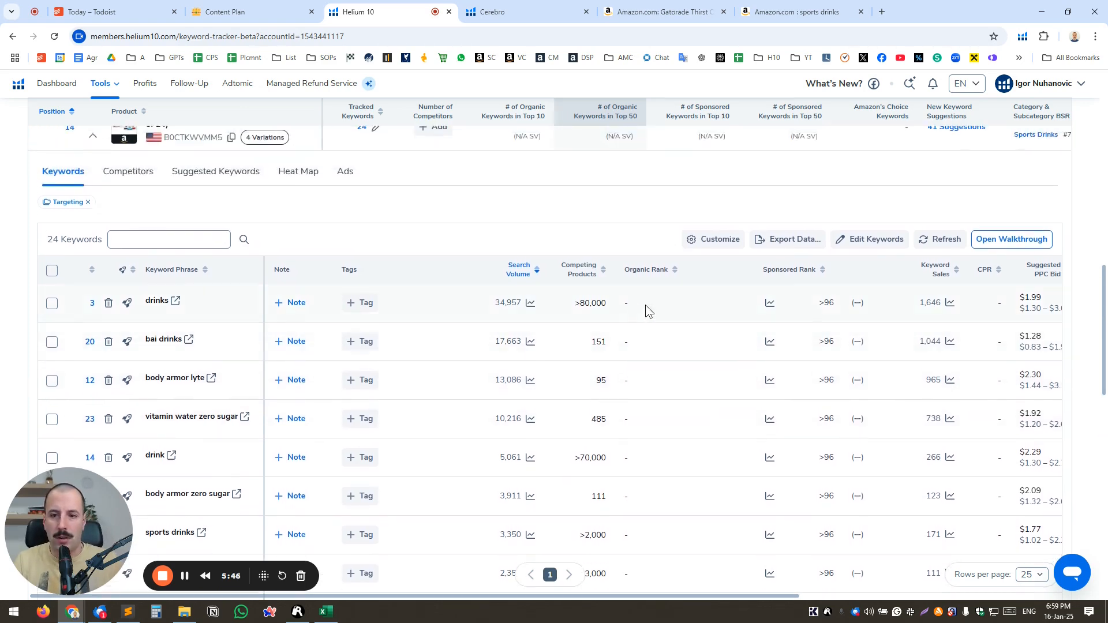
pyautogui.moveTo(1104, 369); pyautogui.dragTo(1103, 362)
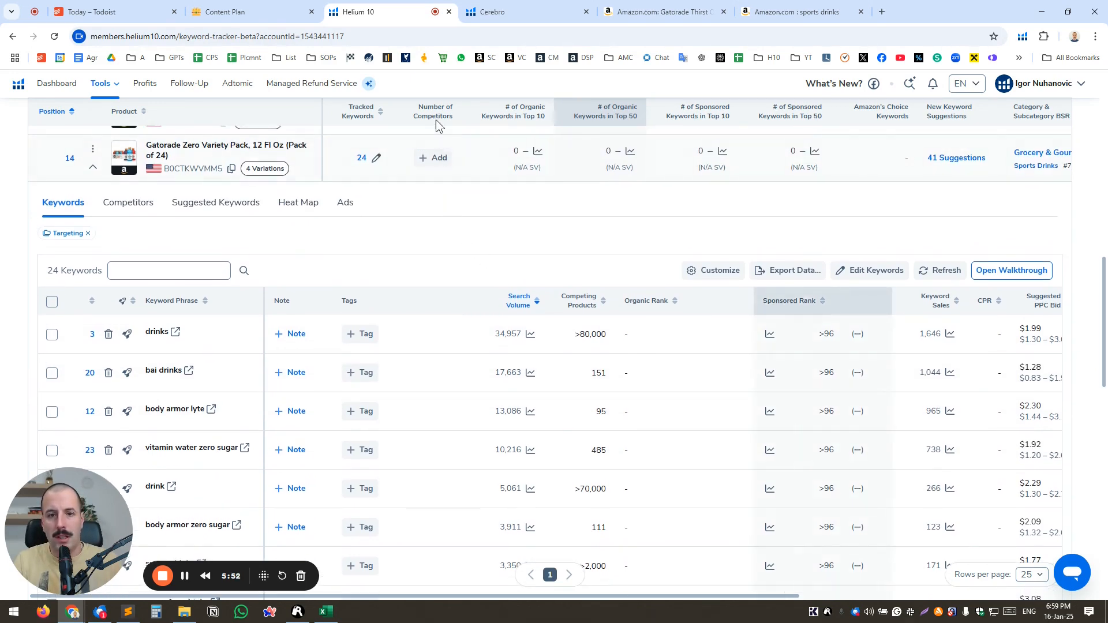
# - Add suggested competitors B071S2VTC3, B01LYR34WA, B07YSJJSF9, B00XA0DP86 and B00FYR4V5Y to the Gatorade Zero Variety Pack
pyautogui.click(429, 159)
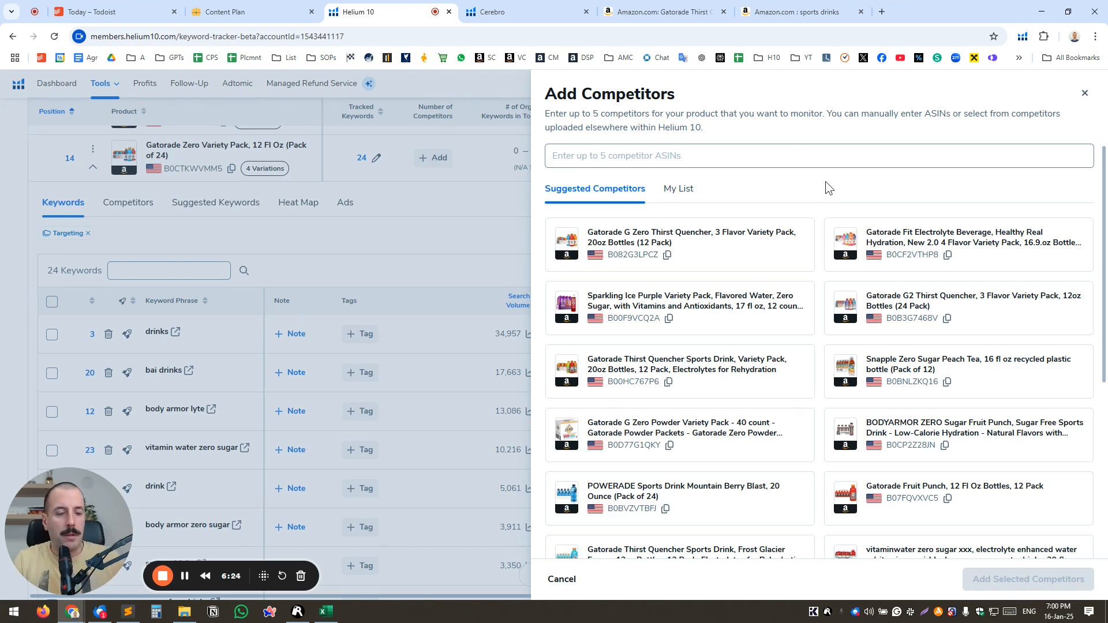
pyautogui.scroll(-5, 822, 199)
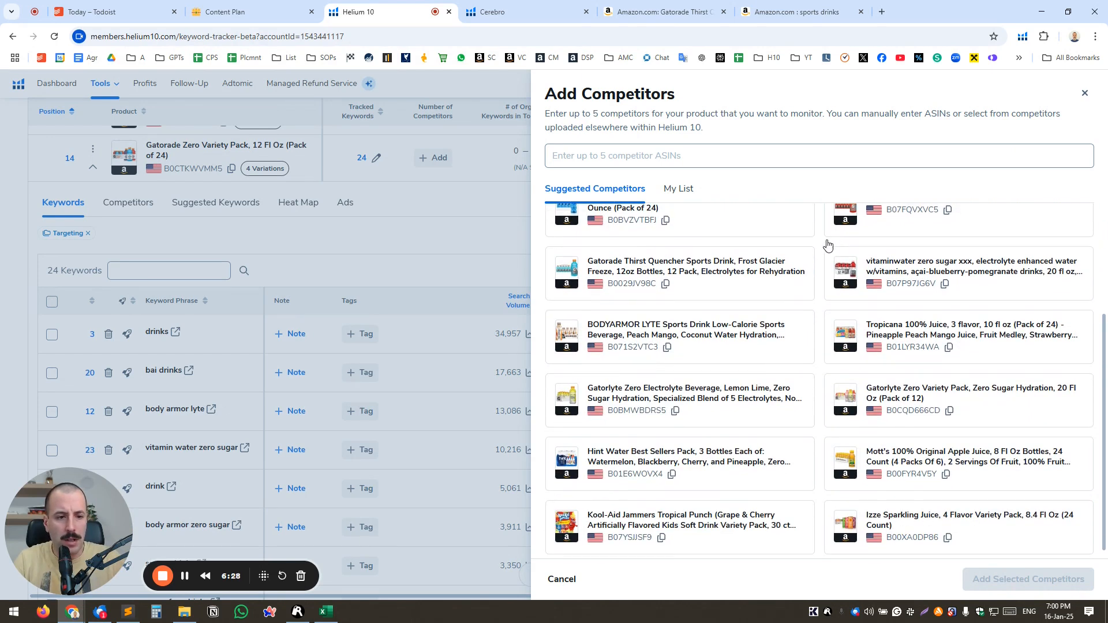
pyautogui.click(755, 358)
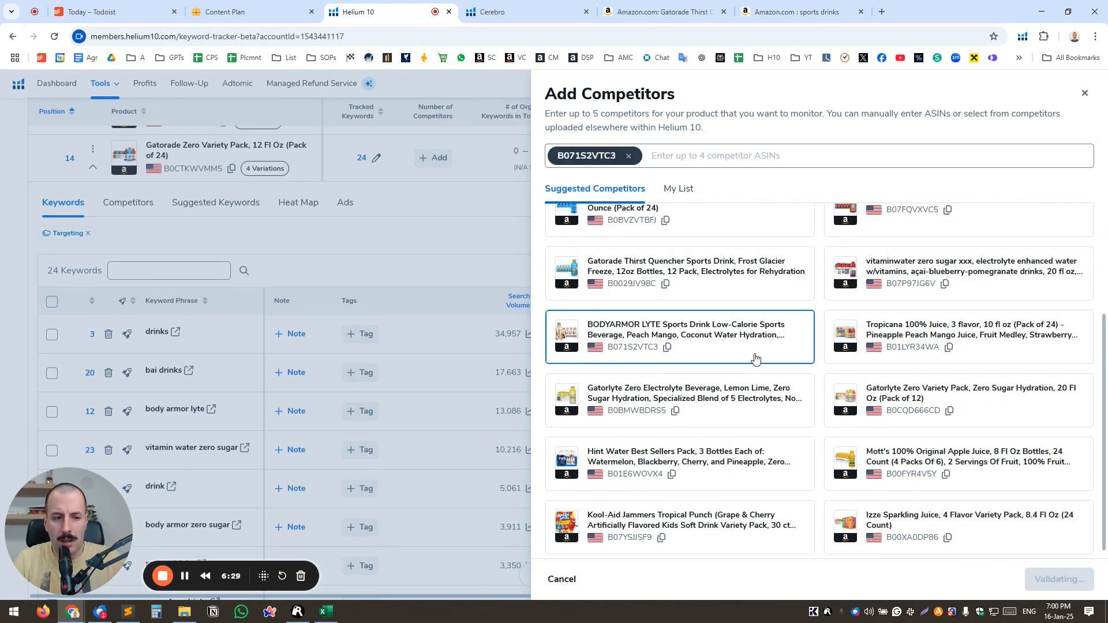
pyautogui.click(1014, 359)
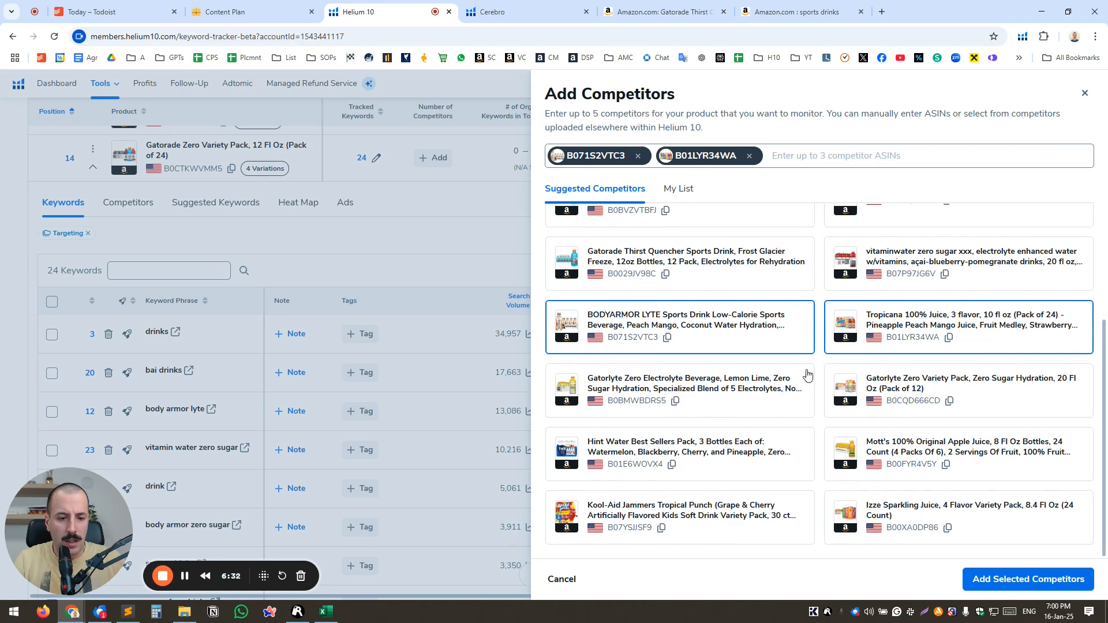
pyautogui.click(796, 508)
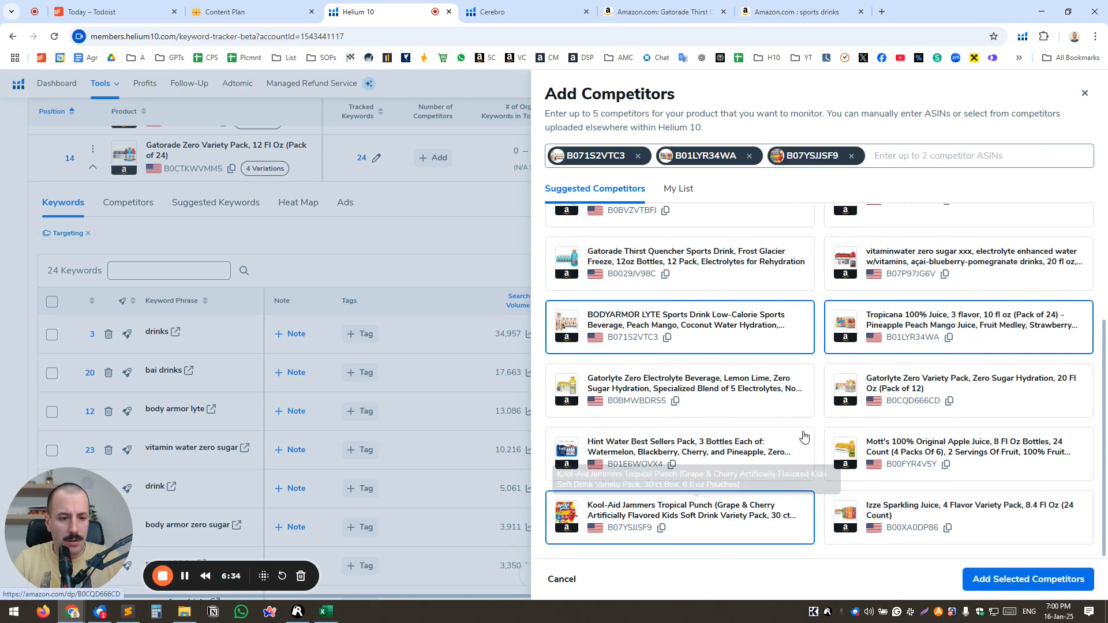
pyautogui.click(1011, 519)
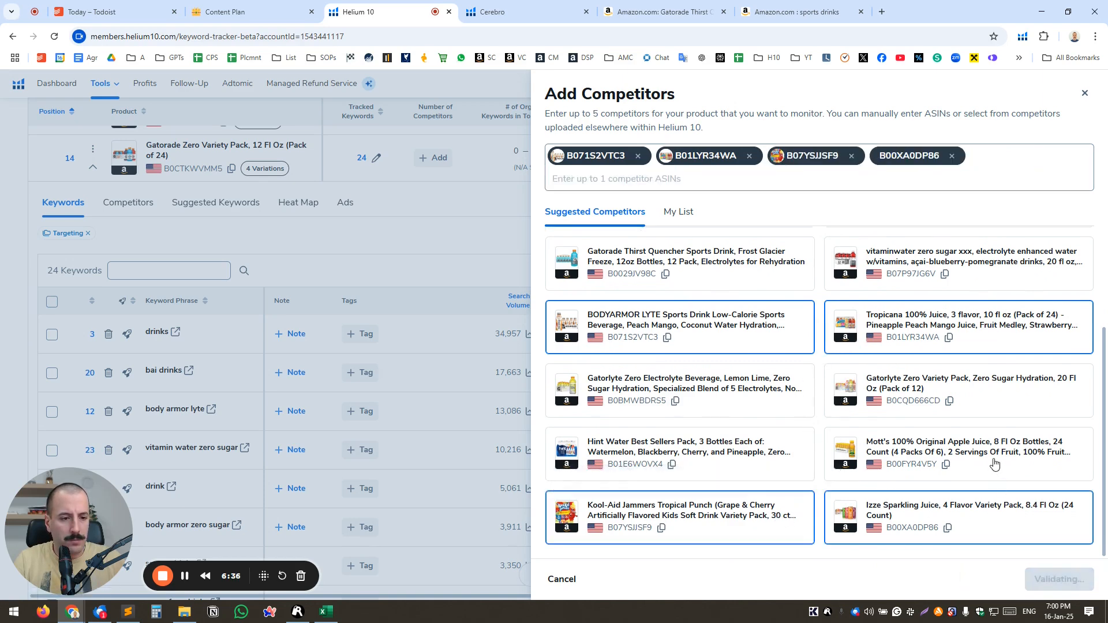
pyautogui.click(979, 453)
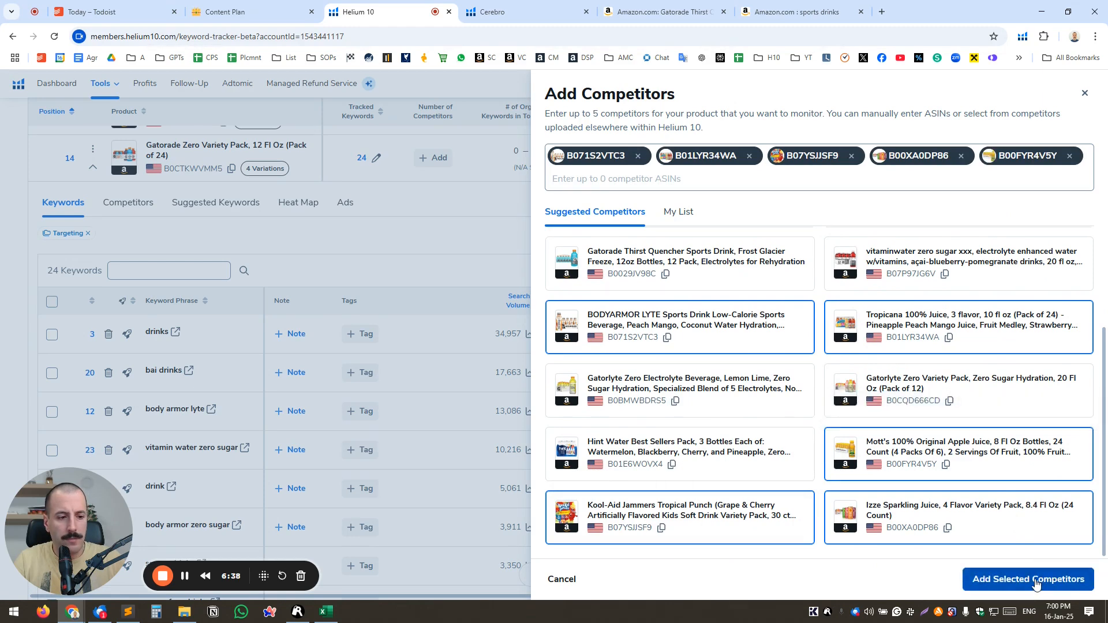
pyautogui.click(1030, 581)
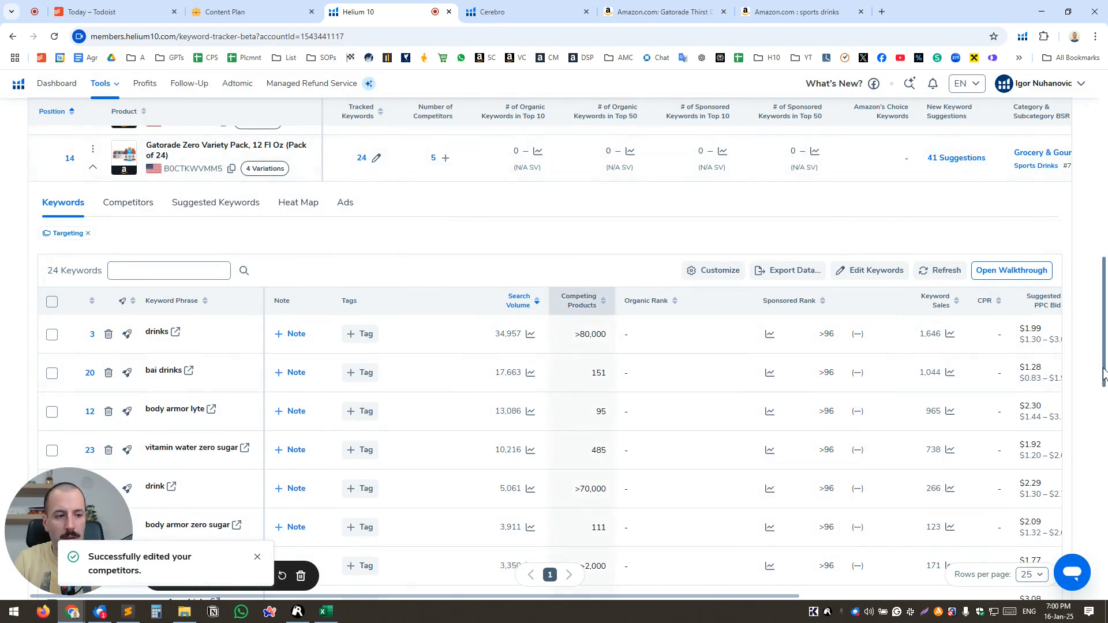
# - Copy the Gatorade Thirst Quencher's ASIN and search the tracked products for B00HC767P6
pyautogui.scroll(1, 1102, 369)
pyautogui.scroll(1, 1102, 370)
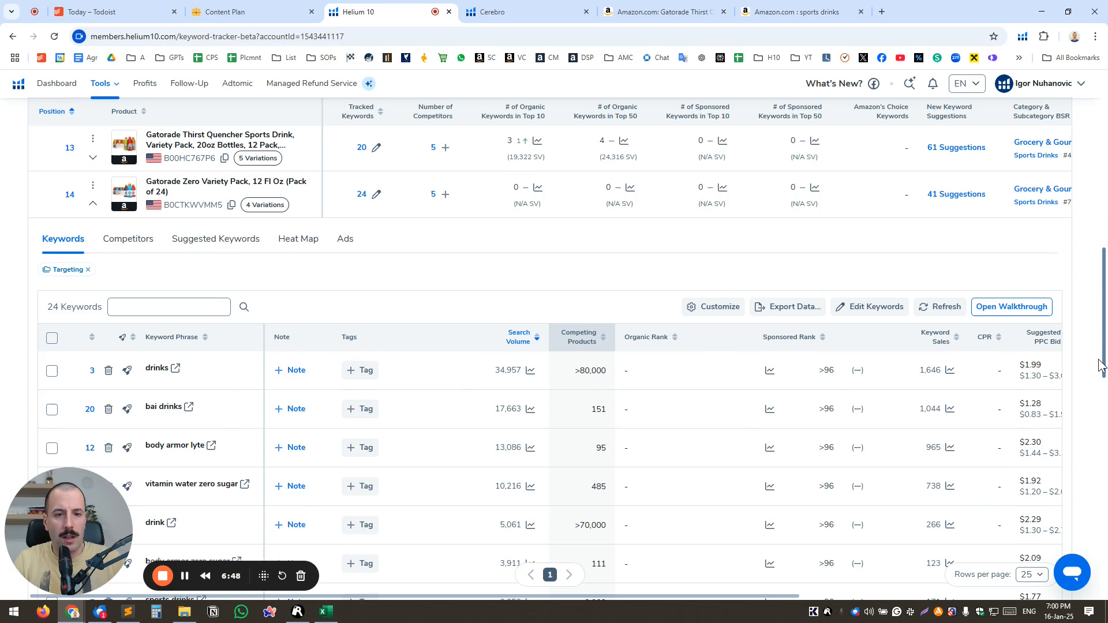
pyautogui.click(224, 162)
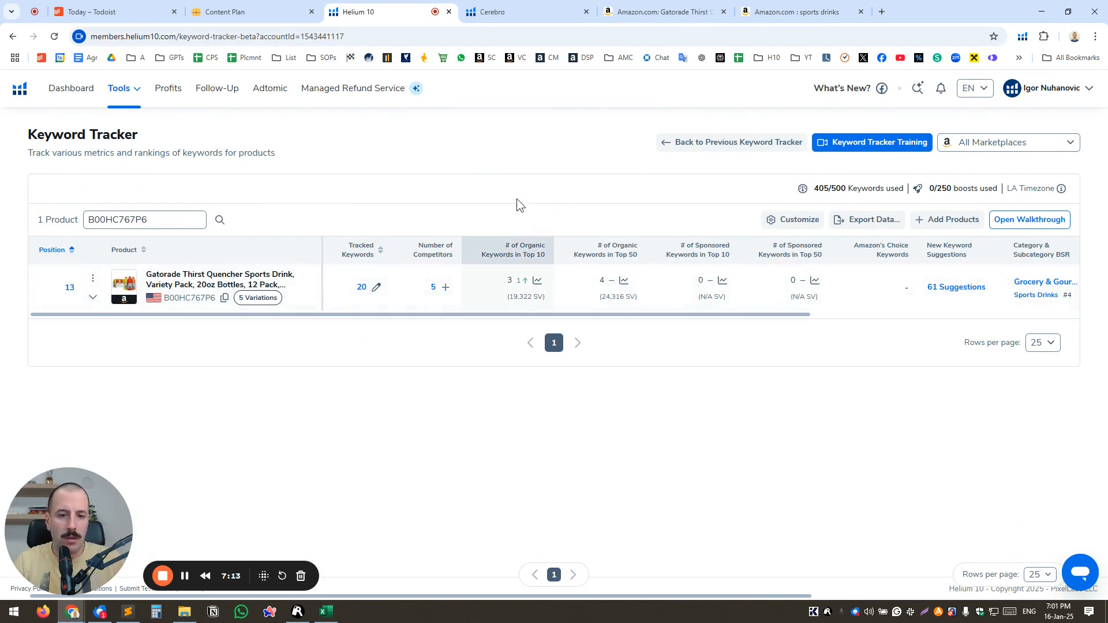
# - Check what the organic and sponsored keyword columns mean and view the product's top 10 organic keyword count history
pyautogui.moveTo(533, 255)
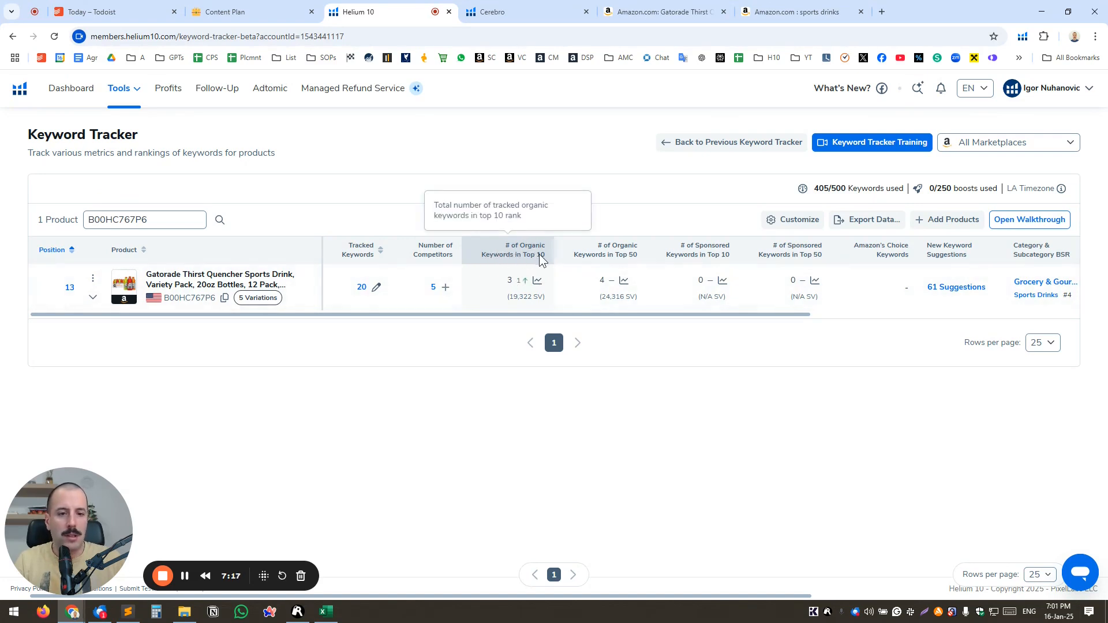
pyautogui.moveTo(615, 260)
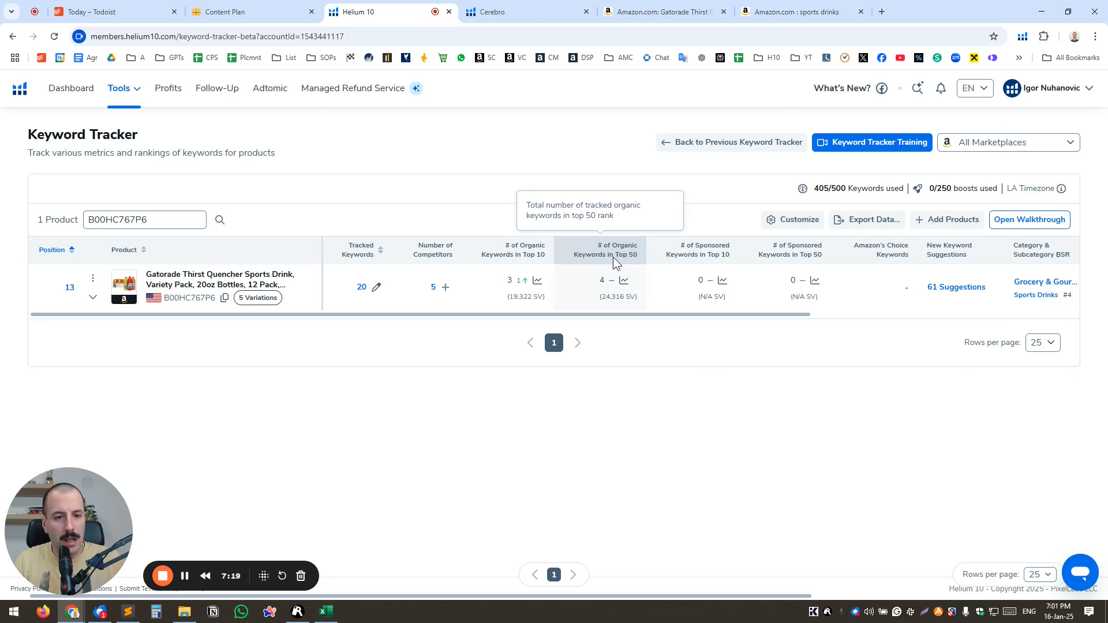
pyautogui.moveTo(715, 254)
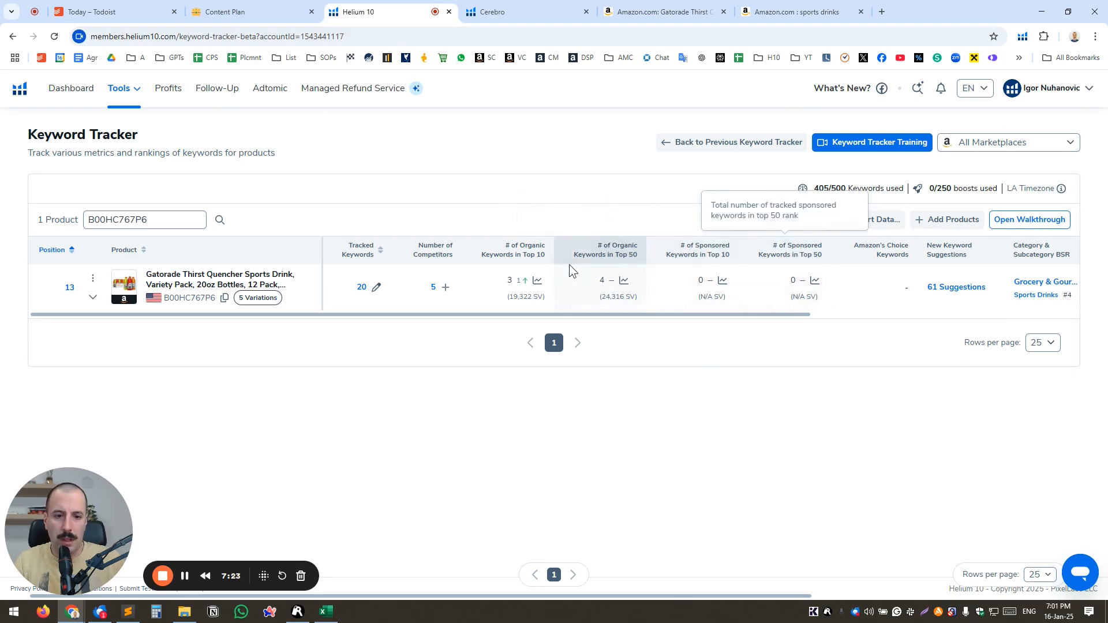
pyautogui.click(537, 280)
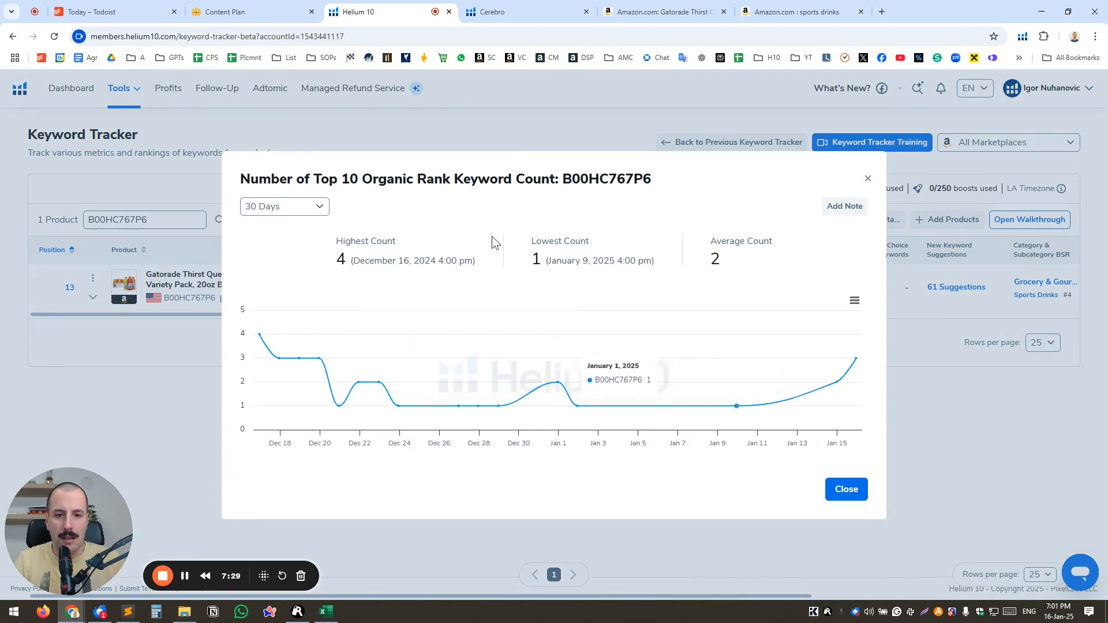
pyautogui.click(867, 179)
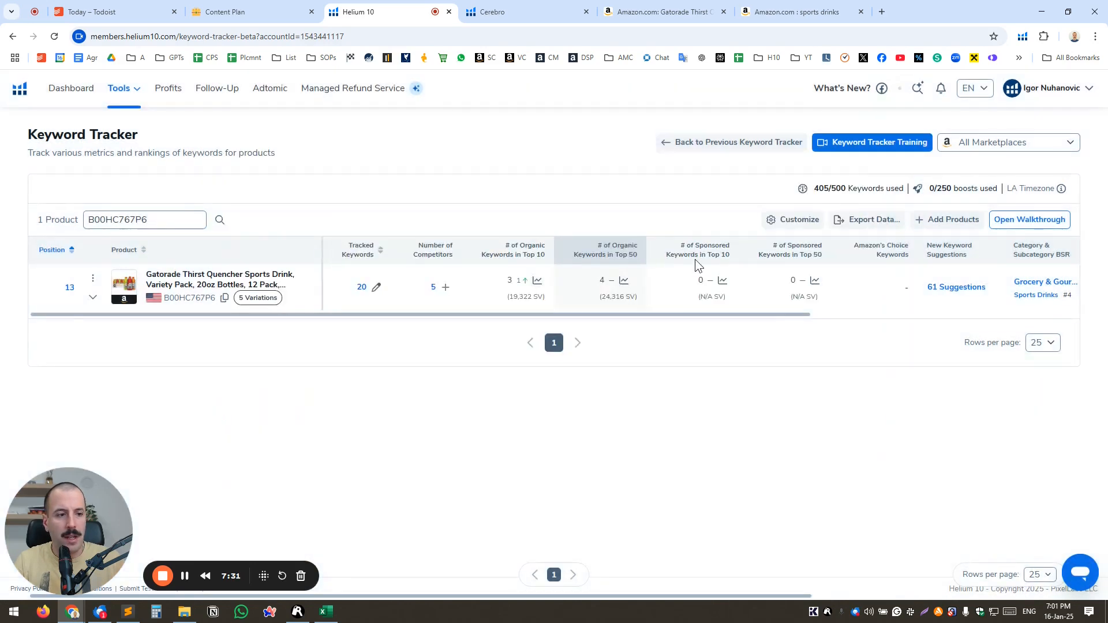
# - Expand the Gatorade Thirst Quencher and examine its tracked keywords with their search volumes and organic ranks
pyautogui.click(92, 297)
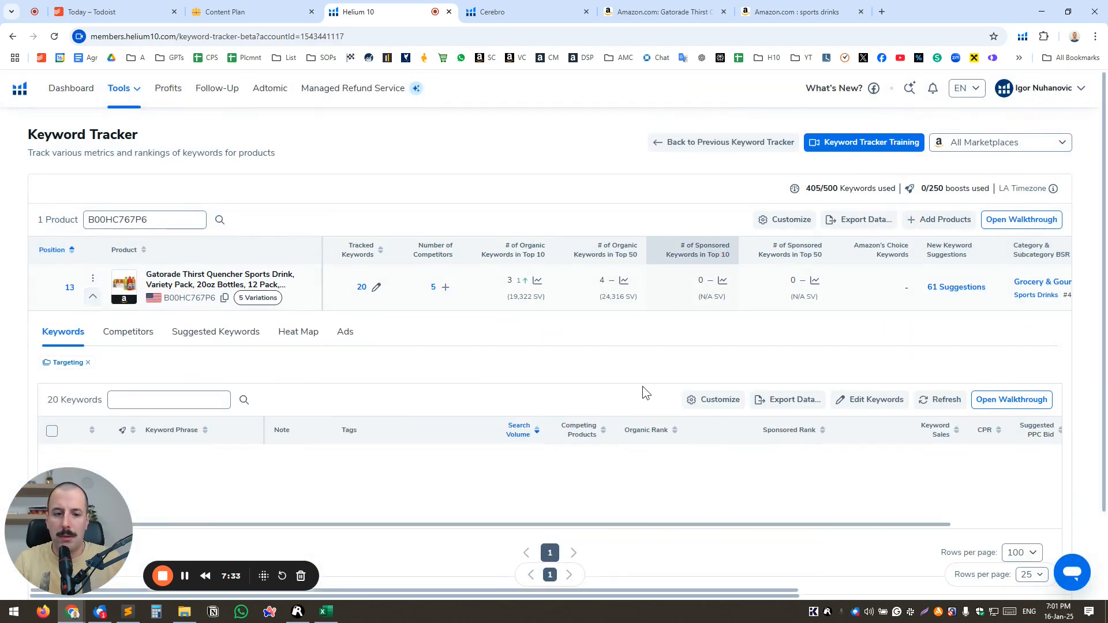
pyautogui.scroll(-4, 1085, 312)
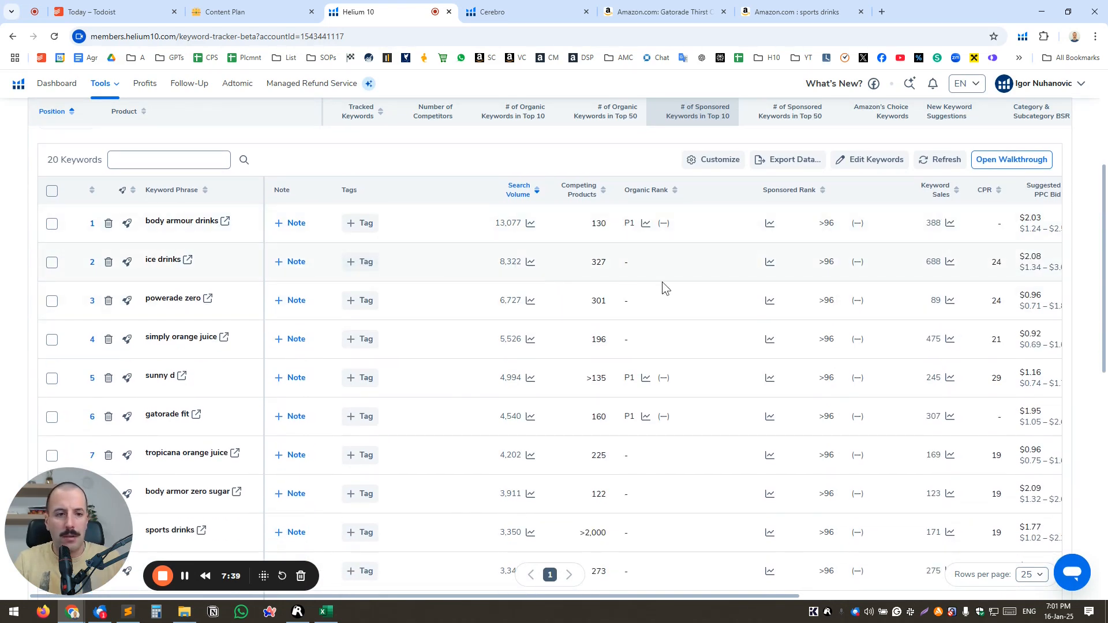
pyautogui.scroll(3, 645, 314)
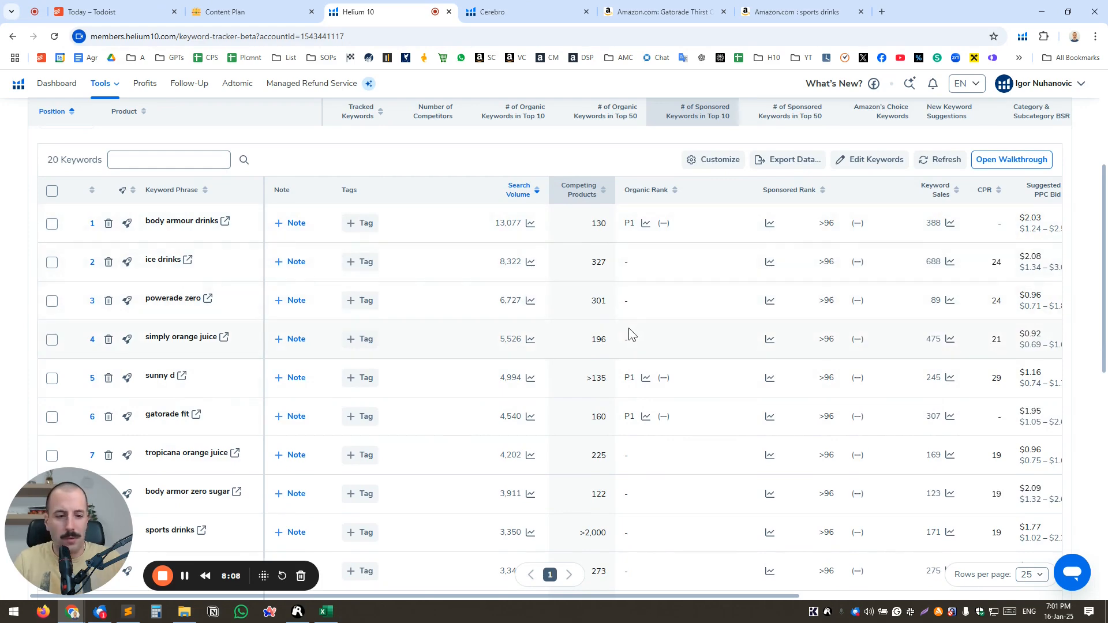
pyautogui.scroll(-4, 629, 329)
pyautogui.scroll(5, 629, 326)
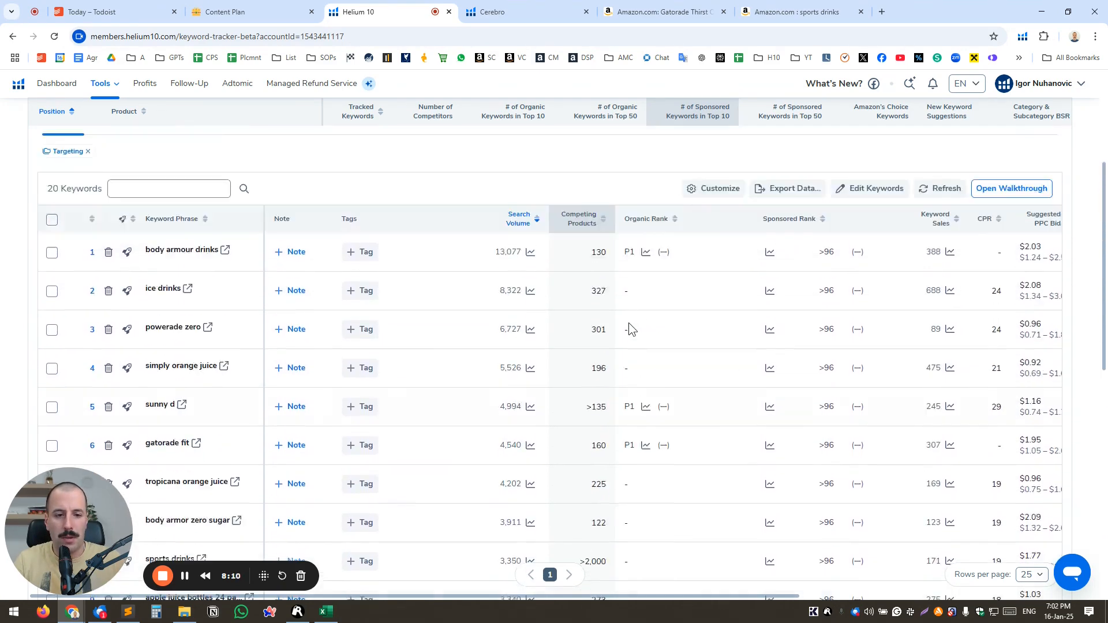
pyautogui.scroll(2, 628, 323)
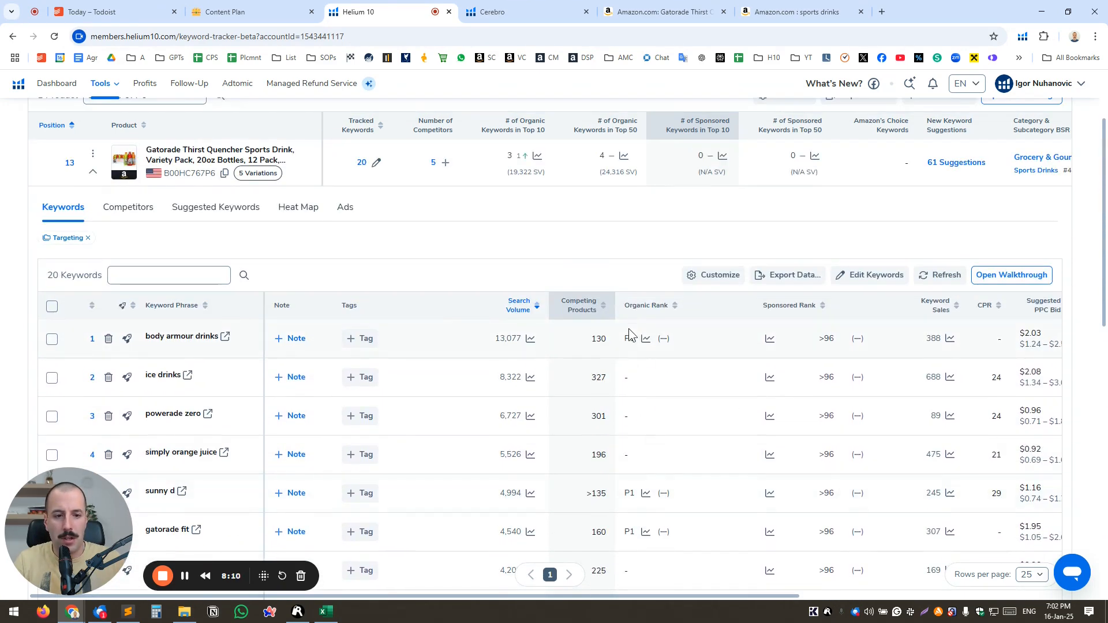
# - Customize the keyword table so the Organic Rank column shows Rank instead of Page, and review the ranks
pyautogui.click(718, 281)
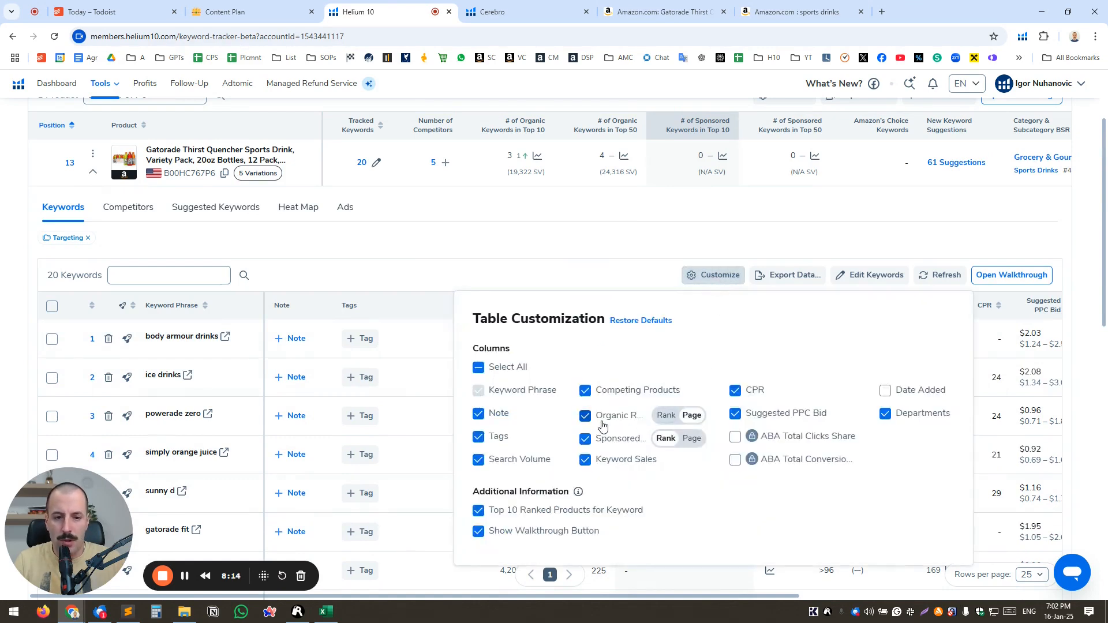
pyautogui.click(667, 418)
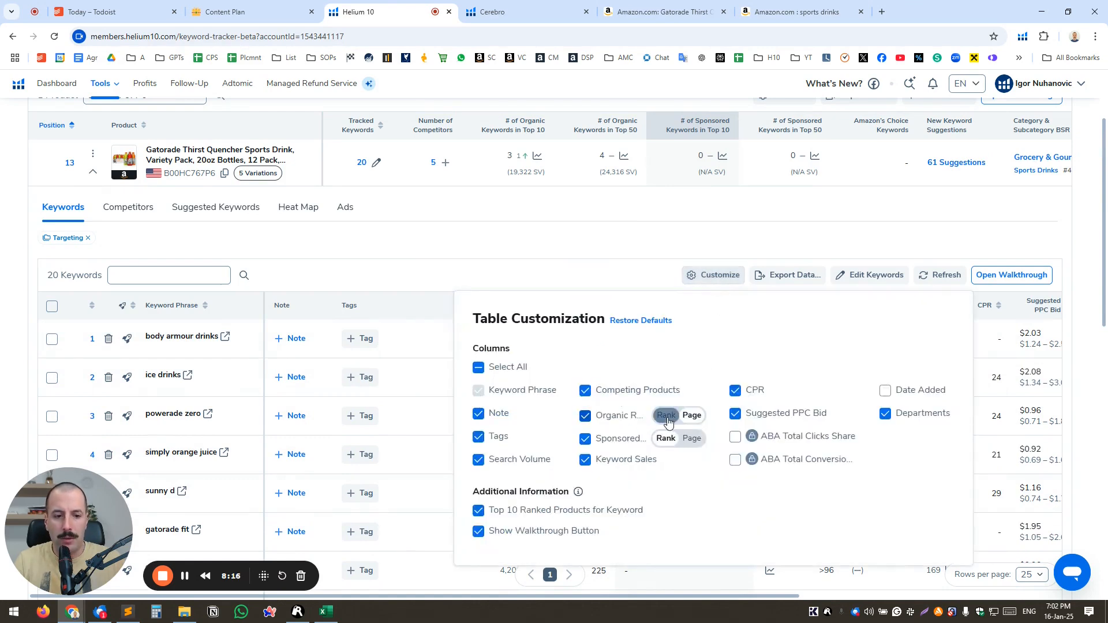
pyautogui.click(651, 260)
pyautogui.scroll(-1, 651, 261)
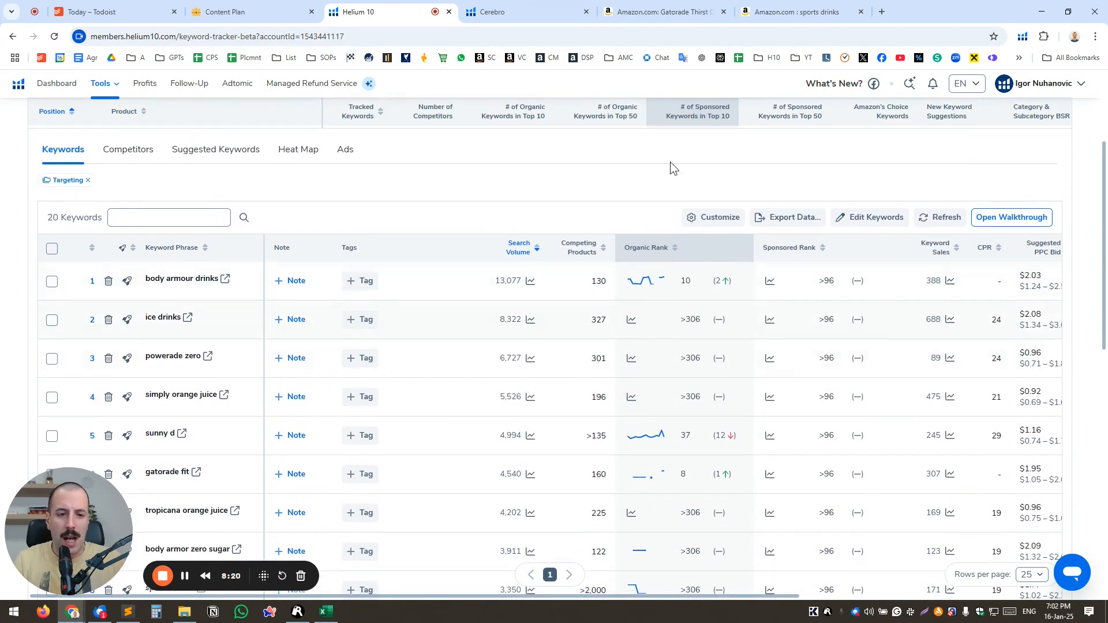
pyautogui.scroll(-1, 672, 346)
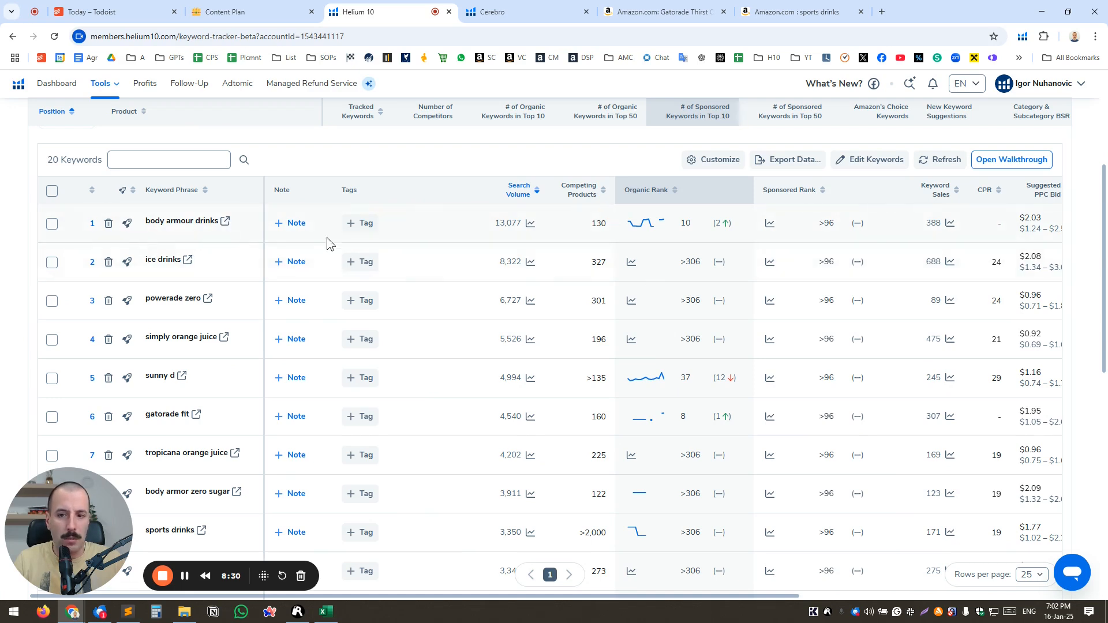
# - View the organic rank history for "body armour drinks", check the date range presets, and zoom the chart to about December 24 through January 5
pyautogui.moveTo(642, 227)
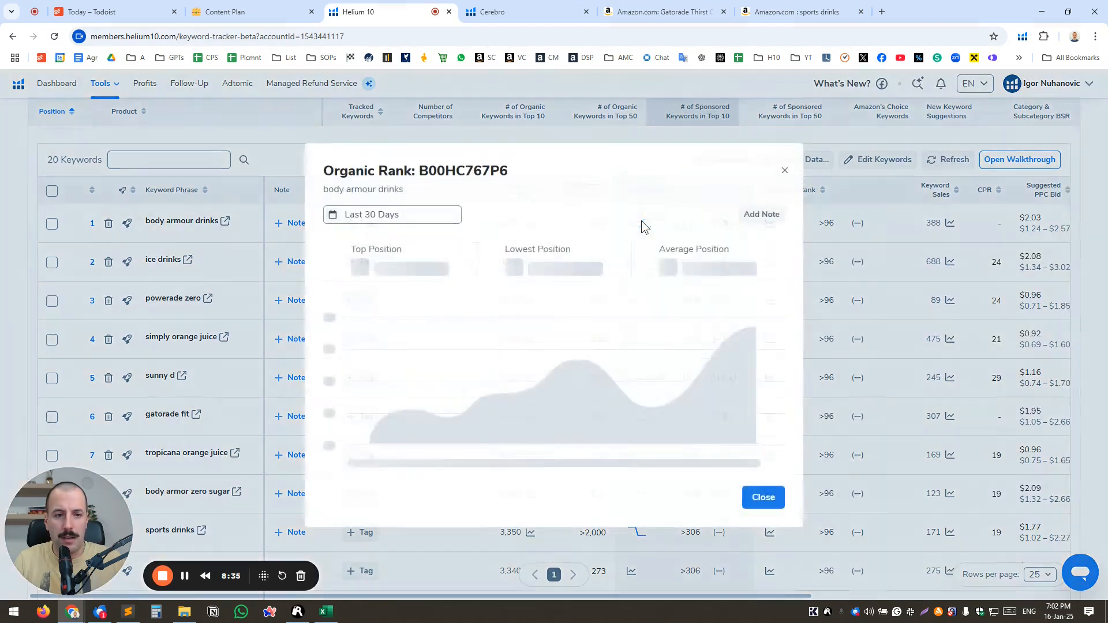
pyautogui.click(641, 223)
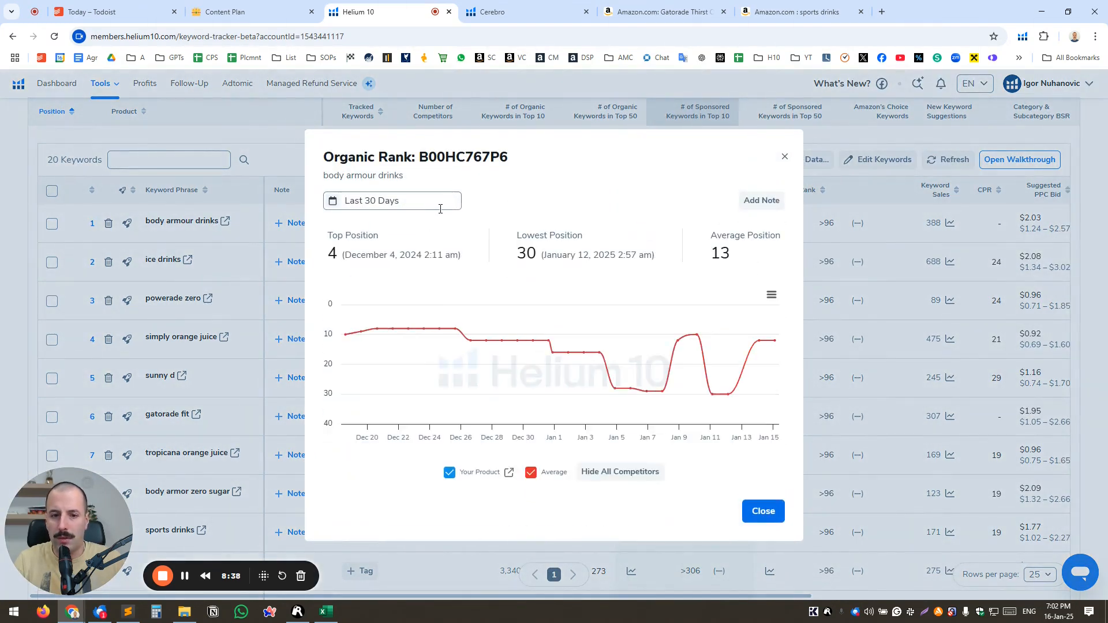
pyautogui.click(440, 202)
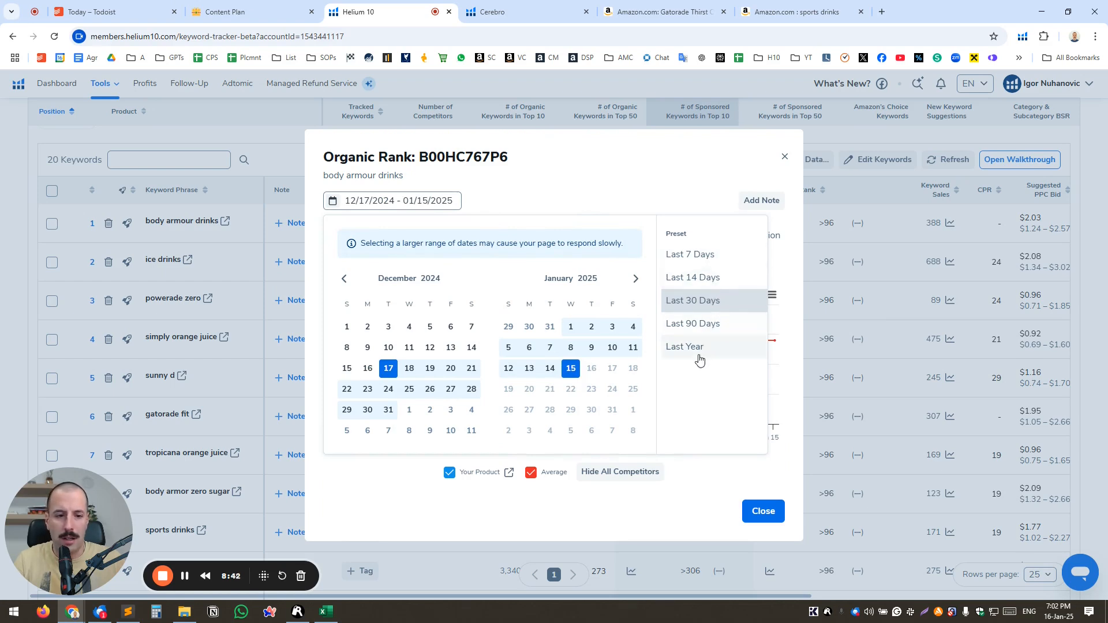
pyautogui.click(639, 186)
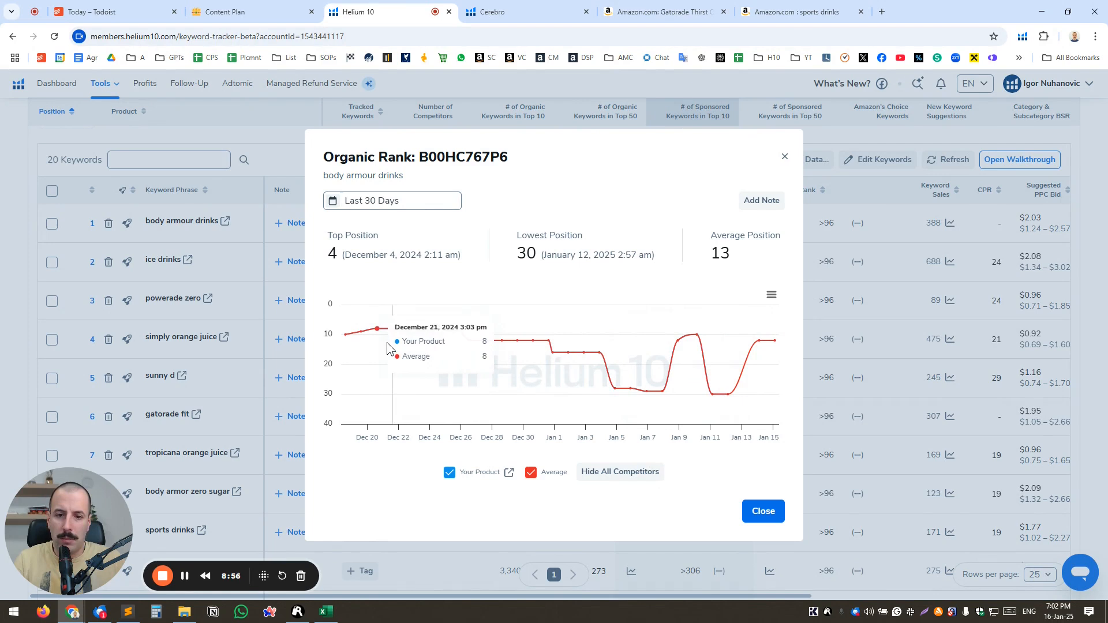
pyautogui.moveTo(425, 365); pyautogui.dragTo(633, 370)
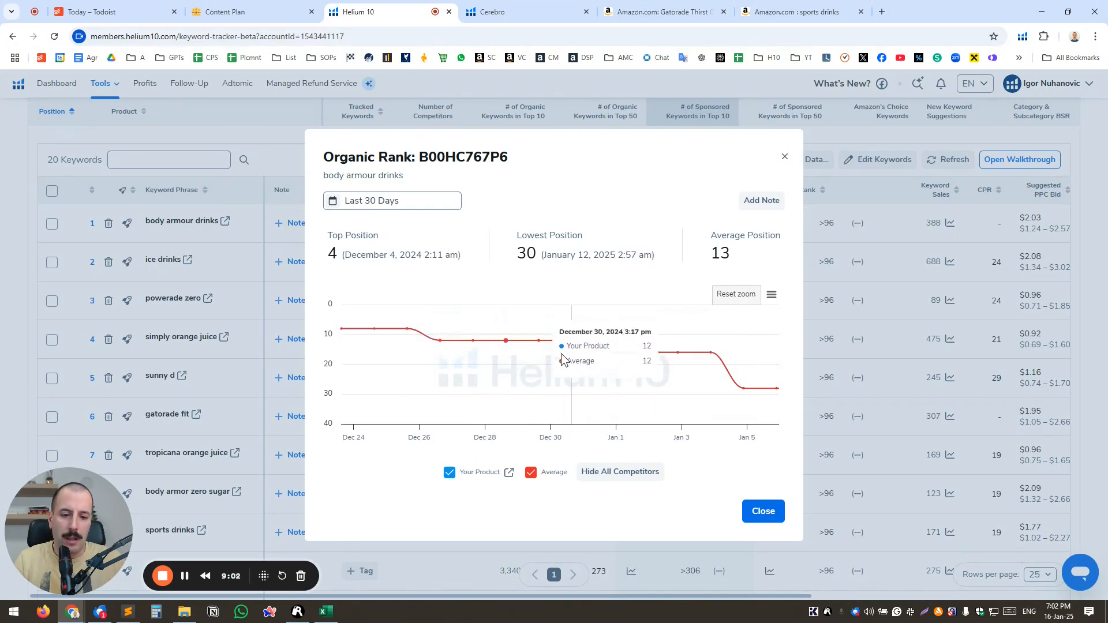
# - Close the rank history and examine the organic ranks, position changes and trend lines across all tracked keywords
pyautogui.click(784, 157)
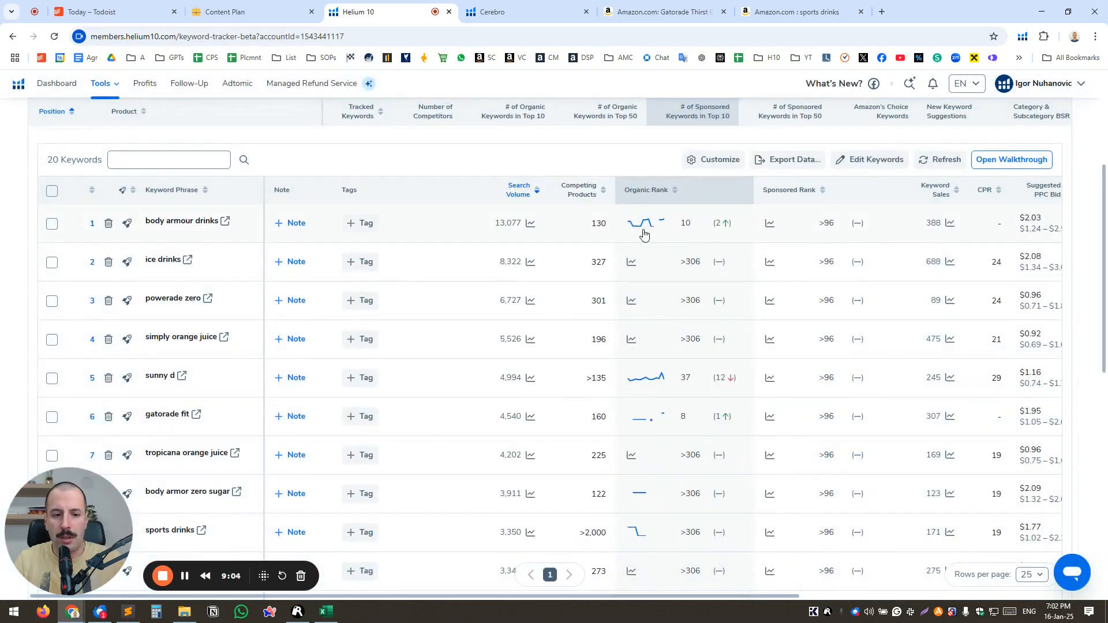
pyautogui.scroll(-3, 649, 357)
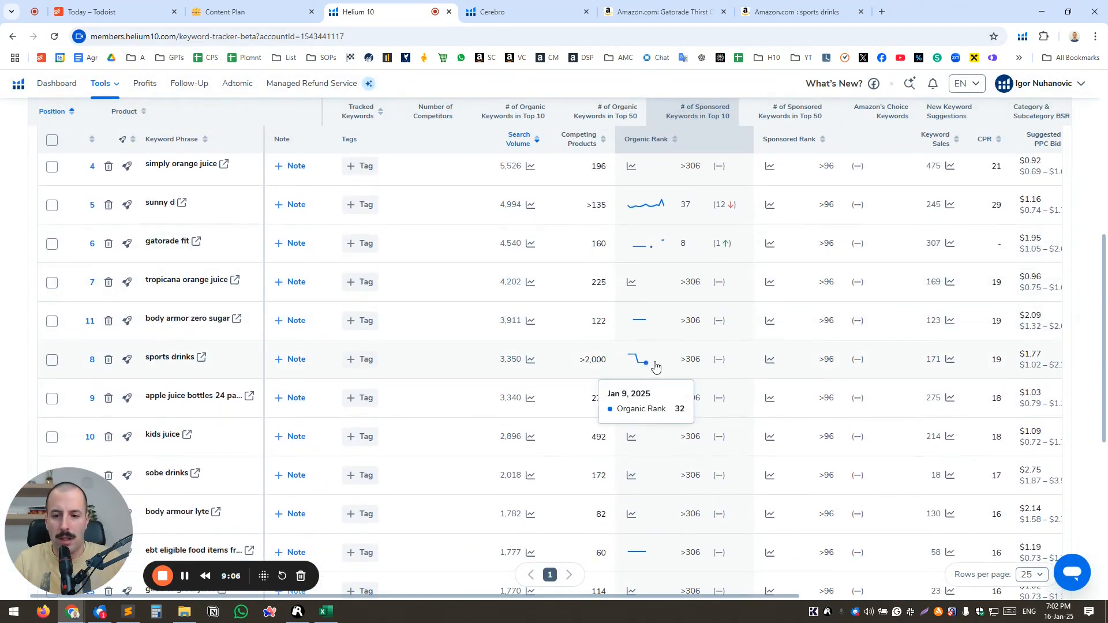
pyautogui.scroll(2, 658, 357)
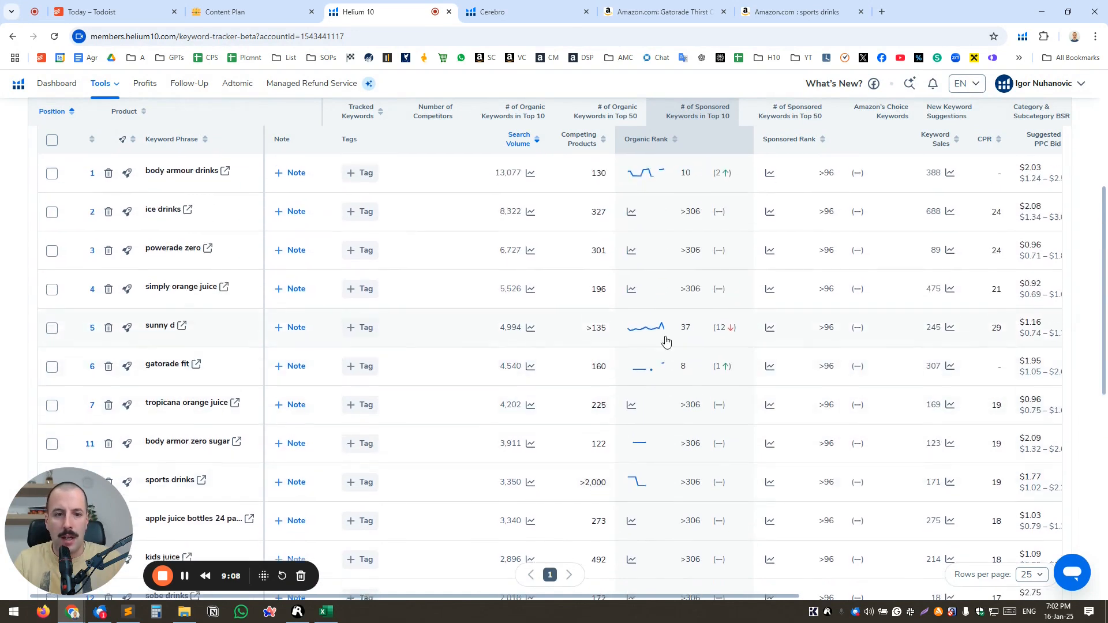
pyautogui.scroll(1, 666, 342)
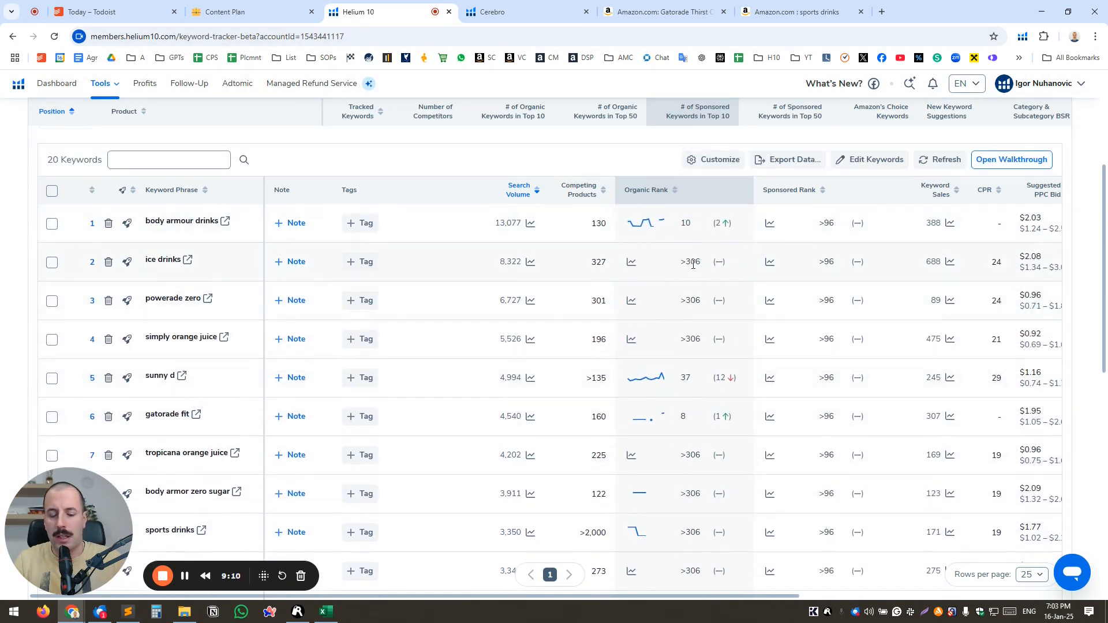
pyautogui.scroll(-4, 715, 305)
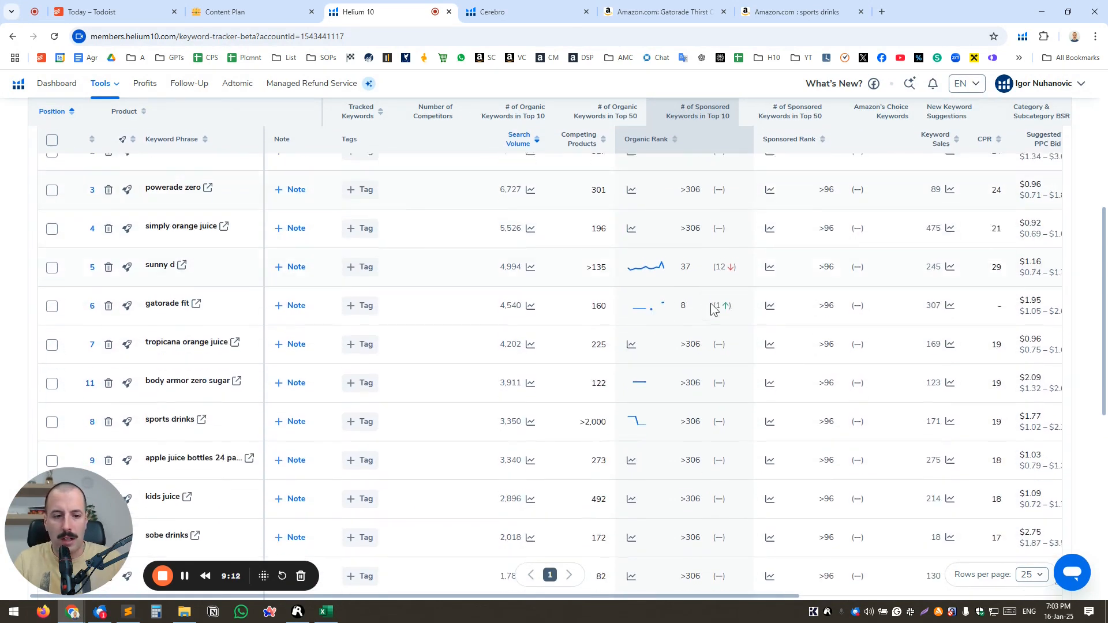
pyautogui.scroll(-3, 701, 303)
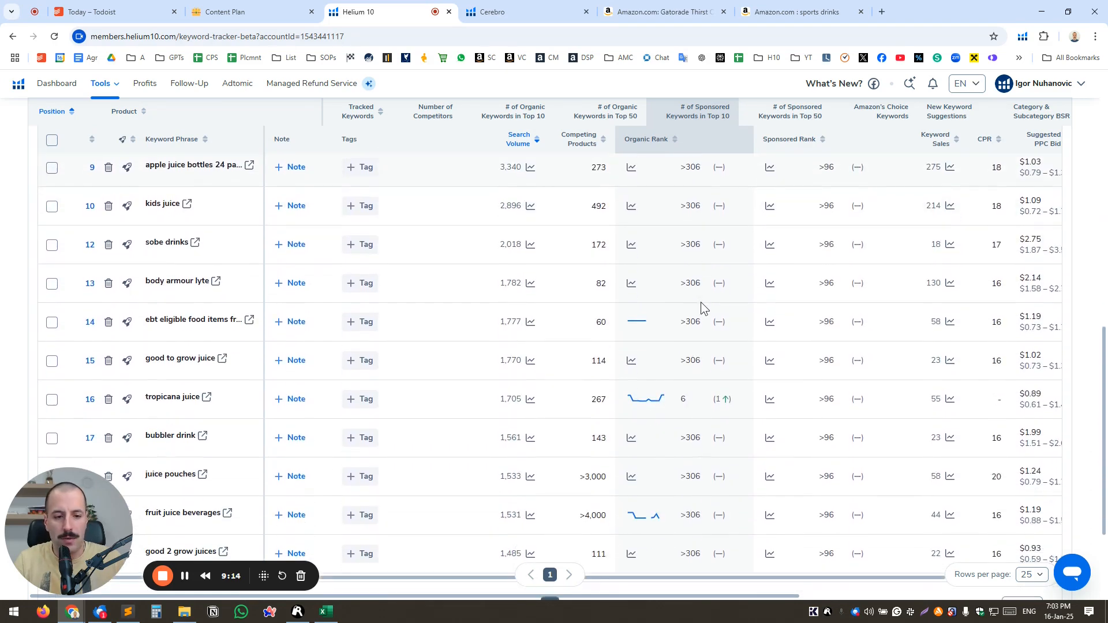
pyautogui.scroll(-2, 700, 302)
pyautogui.scroll(8, 701, 301)
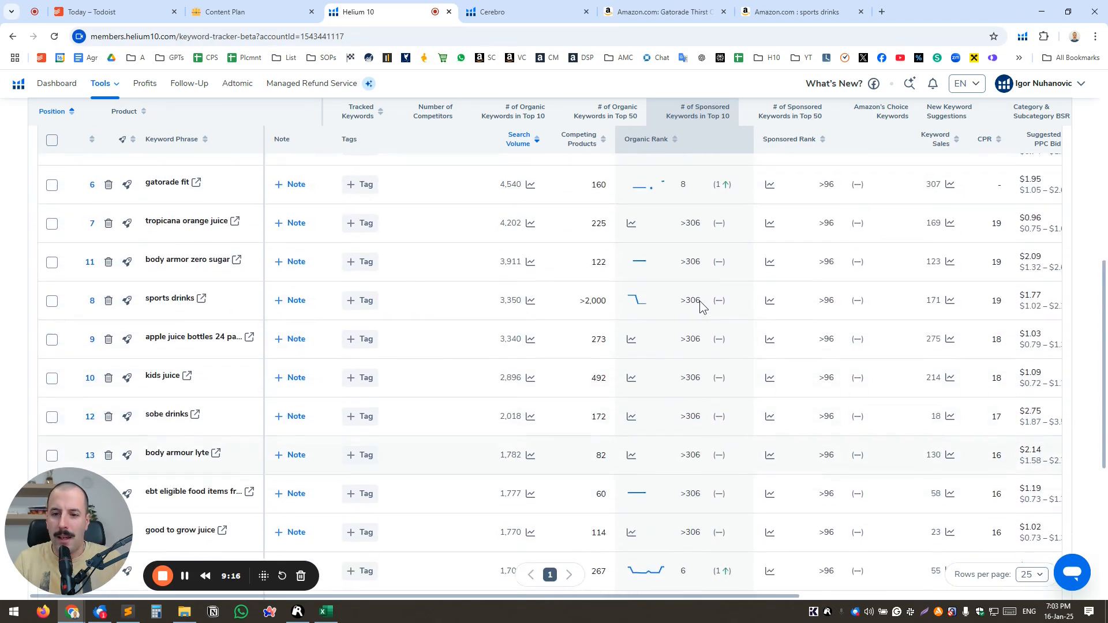
pyautogui.scroll(3, 577, 360)
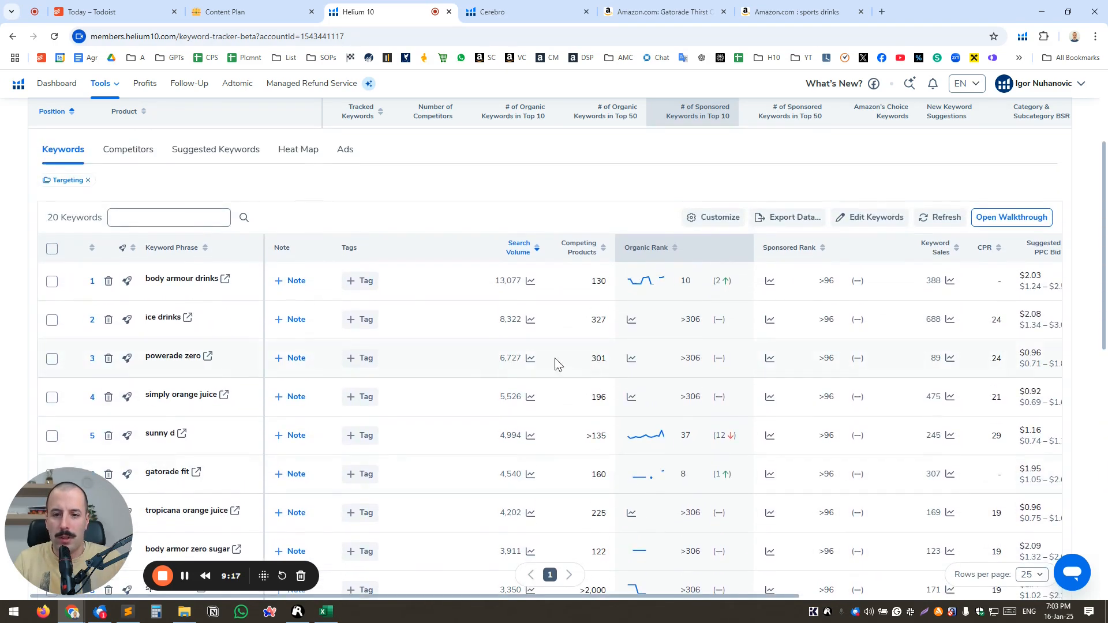
# - Open the competitor comparison for the product and review its organic ranks against the competitor ASINs per keyword
pyautogui.click(128, 152)
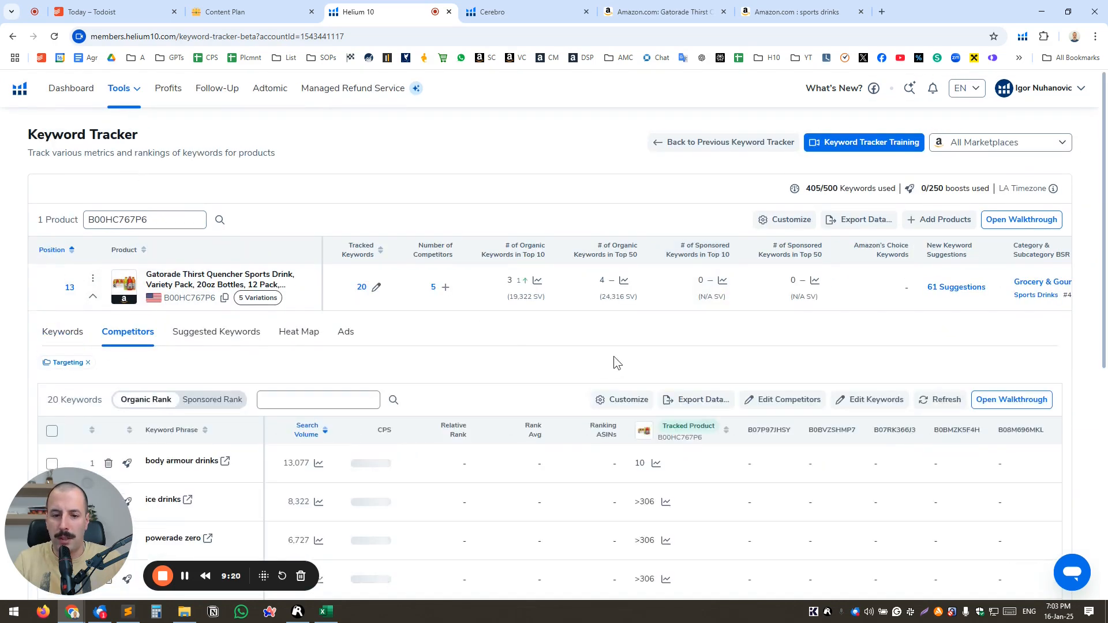
pyautogui.scroll(-1, 618, 334)
pyautogui.scroll(-1, 607, 276)
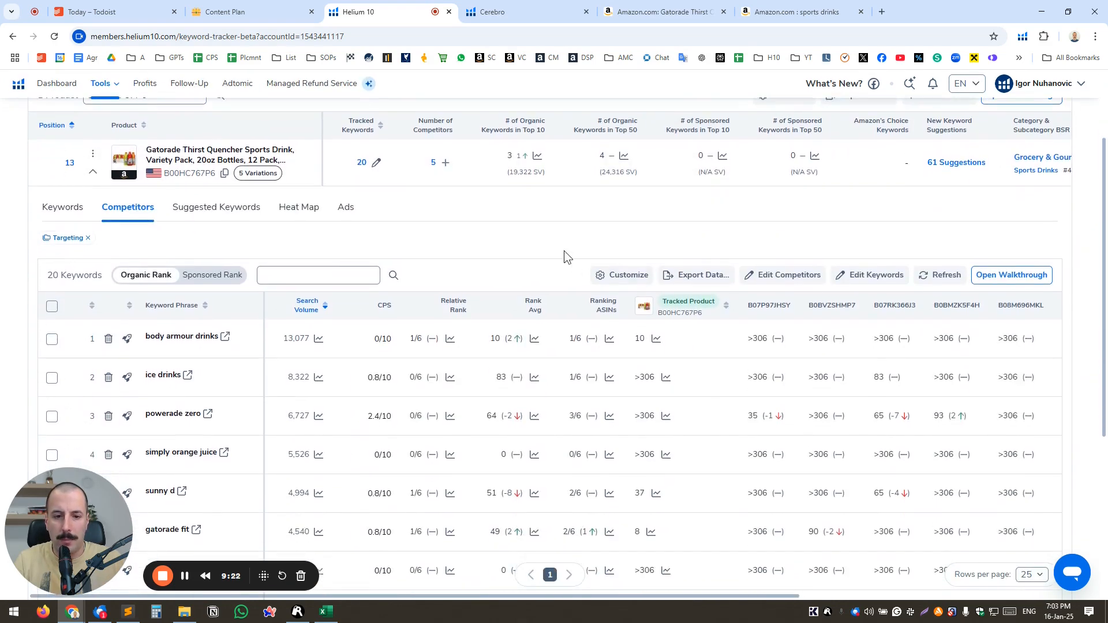
pyautogui.scroll(-1, 562, 238)
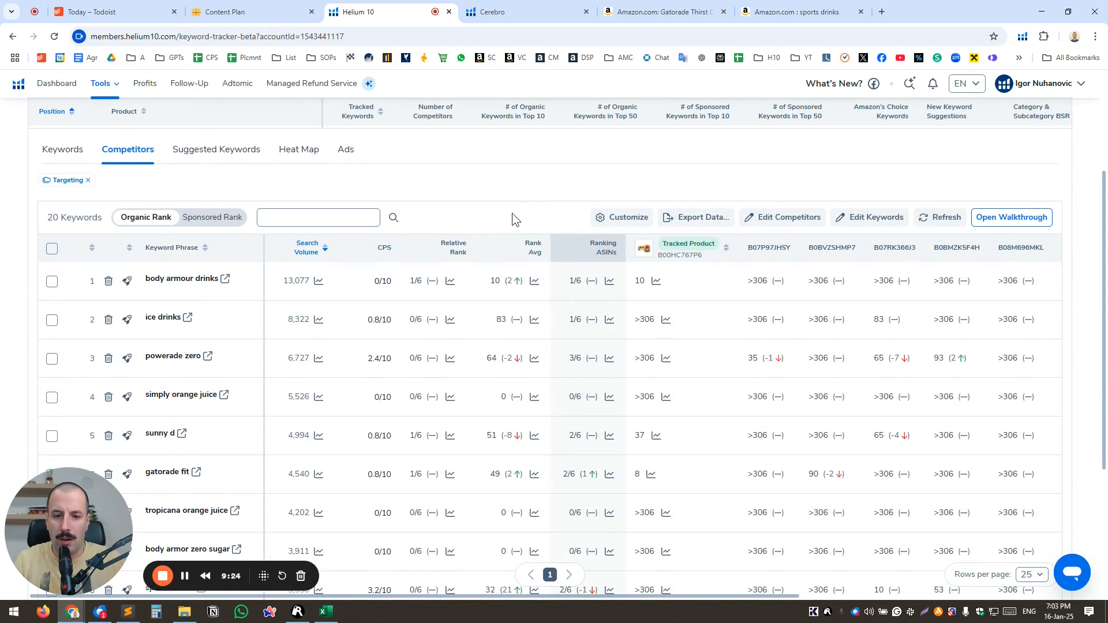
# - View the relative rank, rank average and ranking ASINs history charts for "body armour drinks"
pyautogui.click(450, 282)
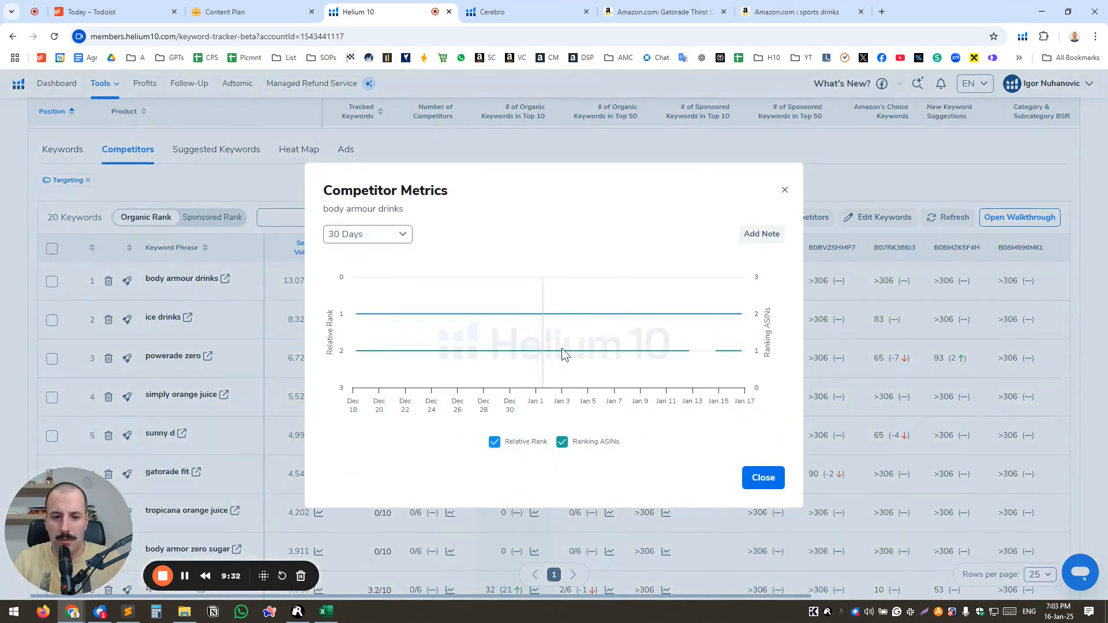
pyautogui.press('Escape')
pyautogui.click(533, 281)
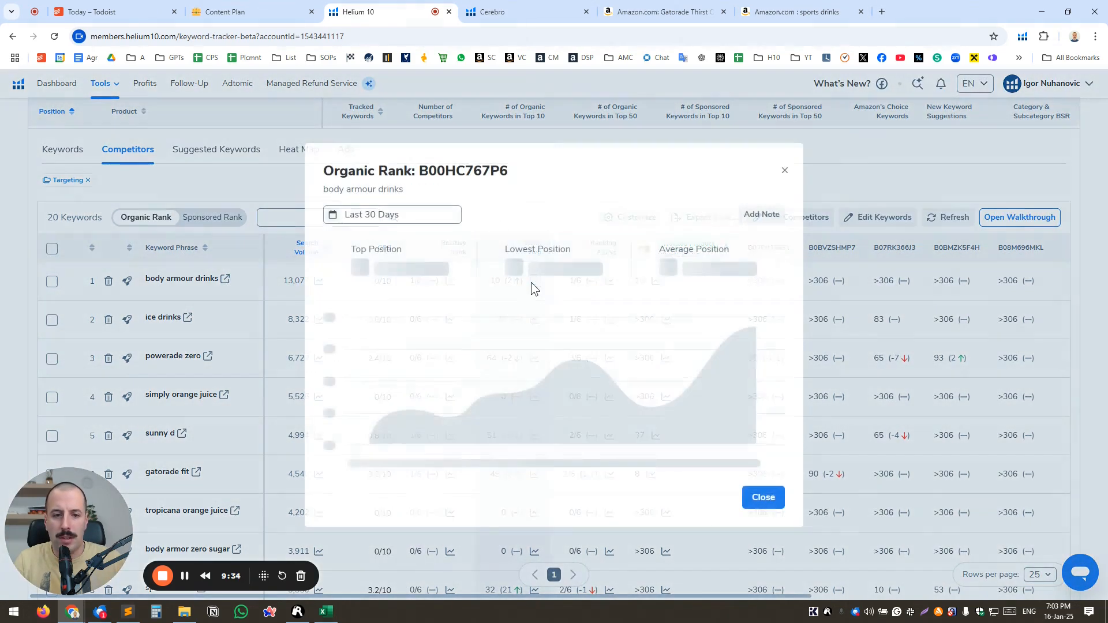
pyautogui.press('Escape')
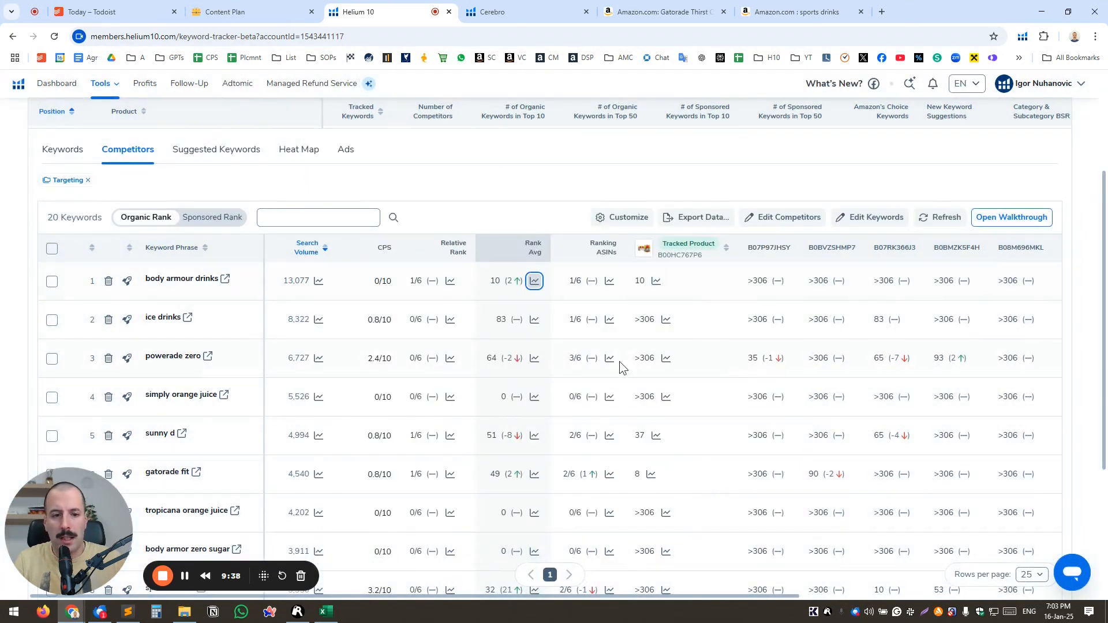
pyautogui.click(608, 281)
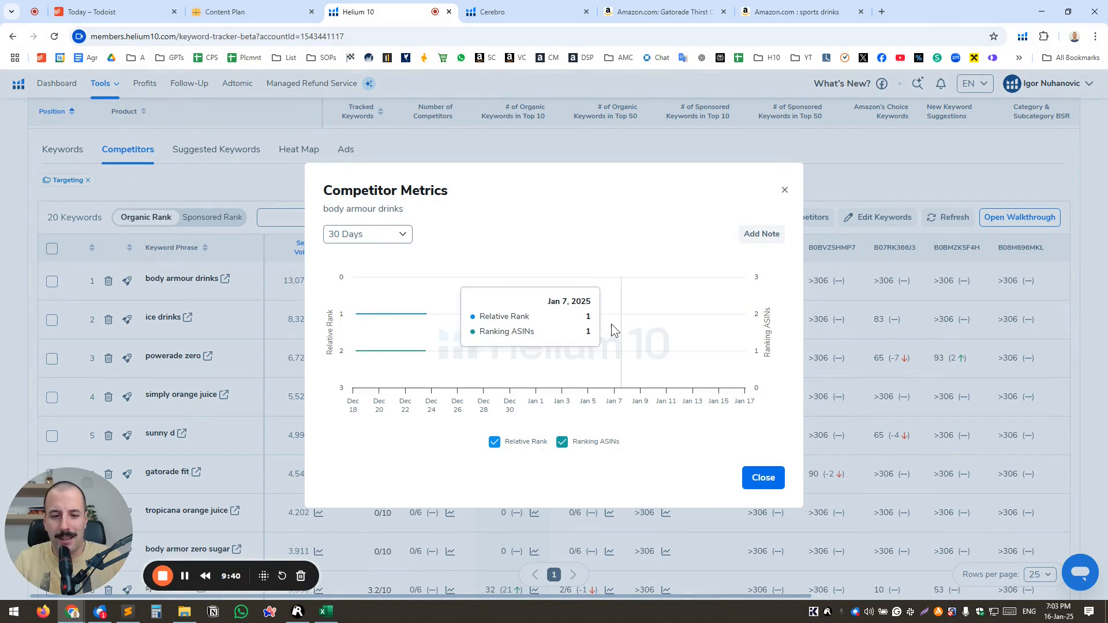
pyautogui.press('Escape')
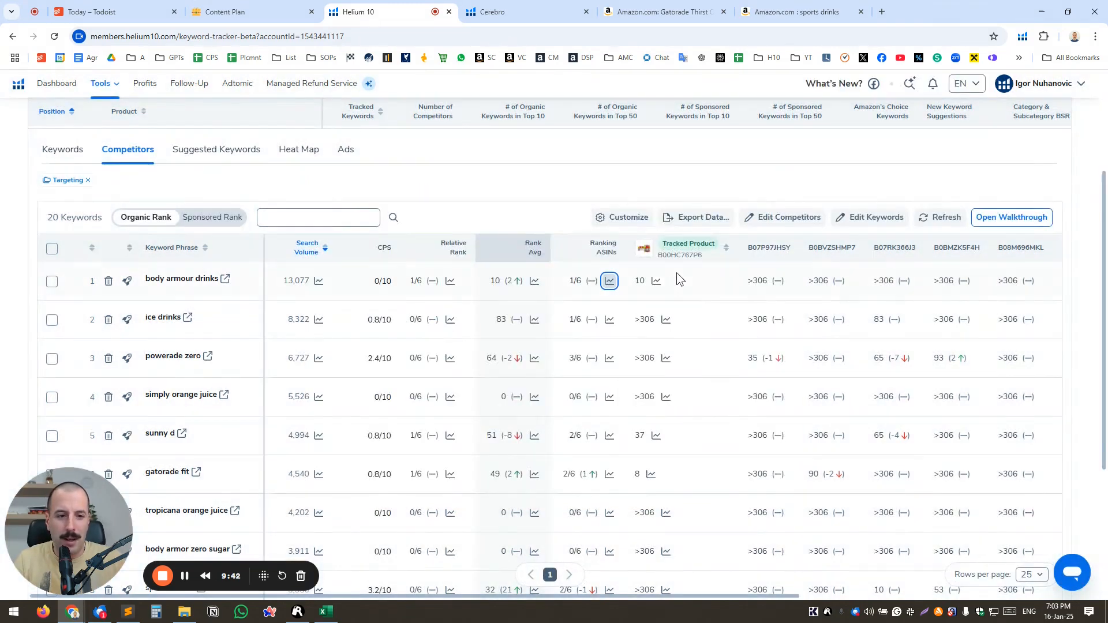
# - View the tracked product's organic rank history for "body armour drinks" and toggle all competitors off and back on in the chart
pyautogui.click(656, 280)
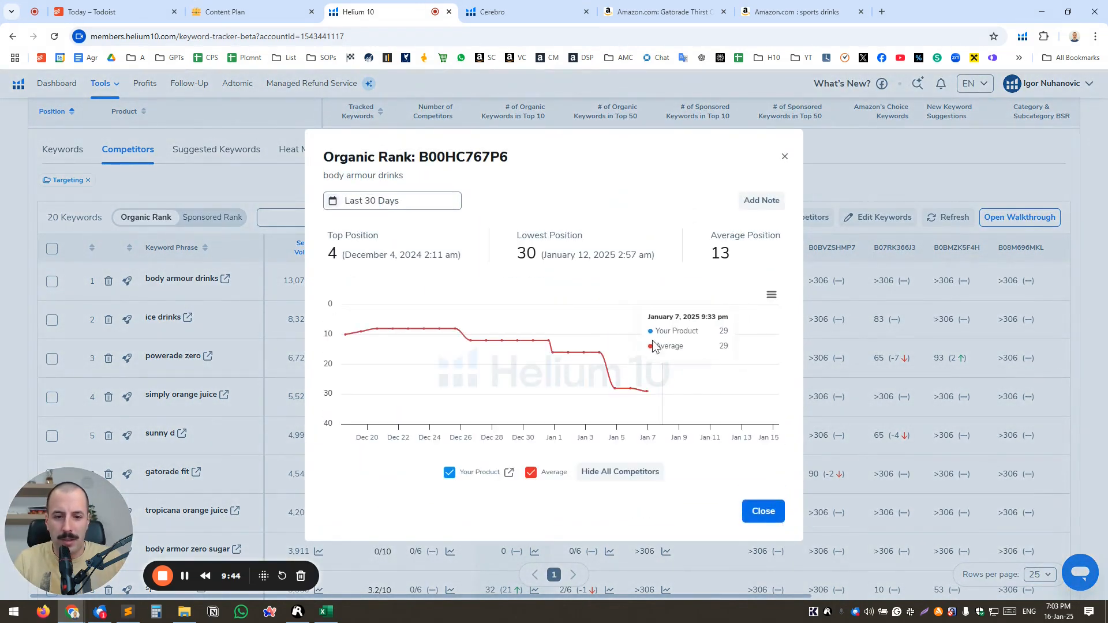
pyautogui.click(640, 472)
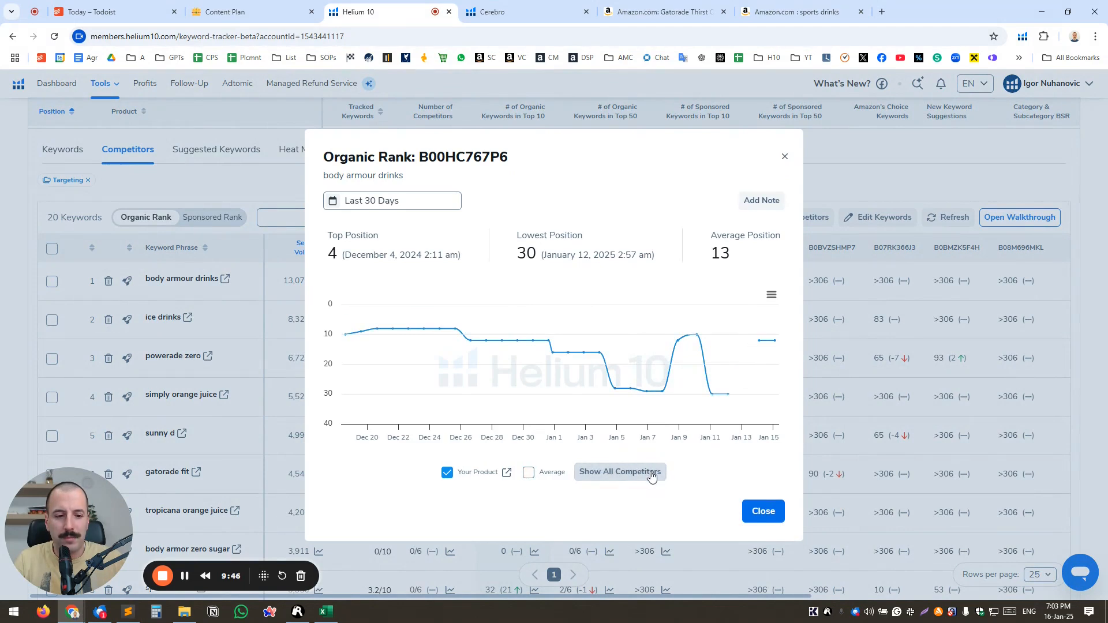
pyautogui.click(651, 473)
pyautogui.click(753, 511)
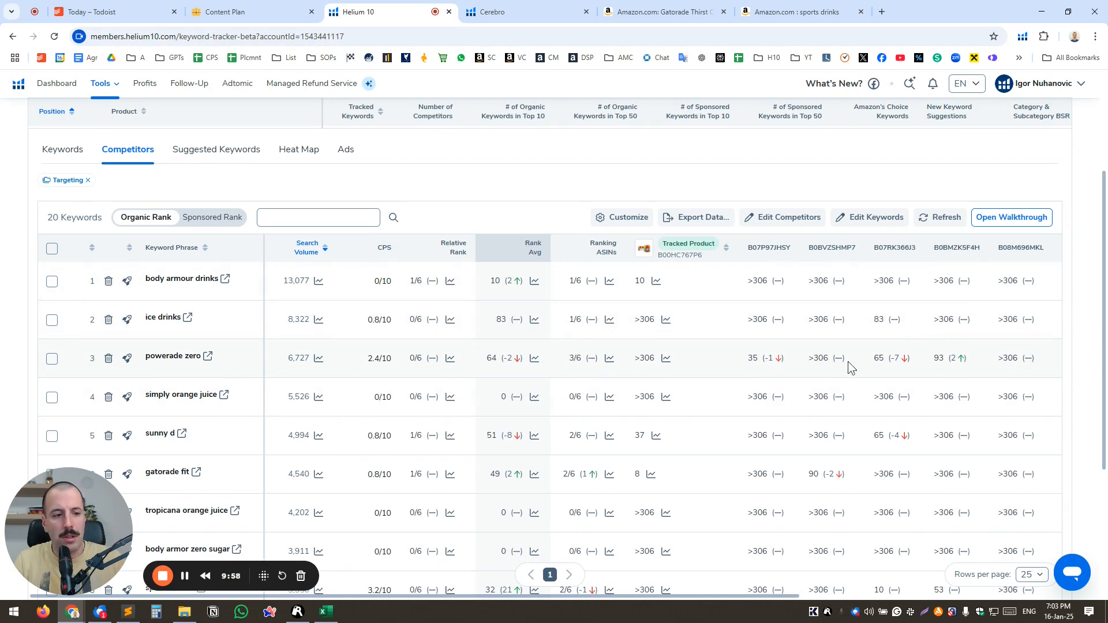
# - Check what the rank change figures mean and compare the competitors' positions across the listed keywords
pyautogui.moveTo(960, 359)
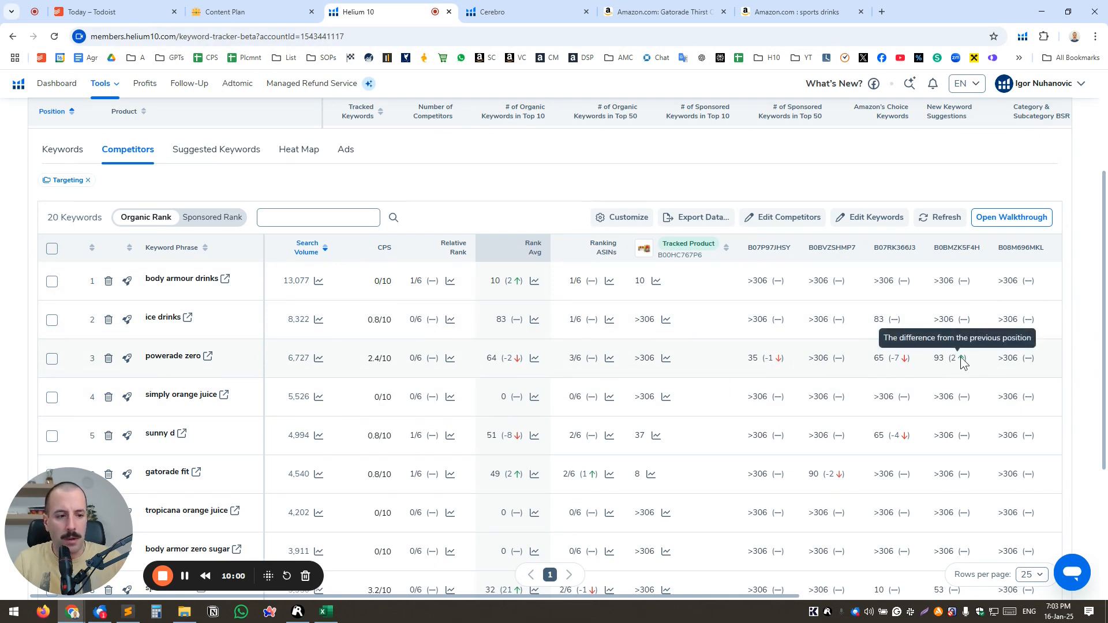
pyautogui.scroll(-4, 961, 356)
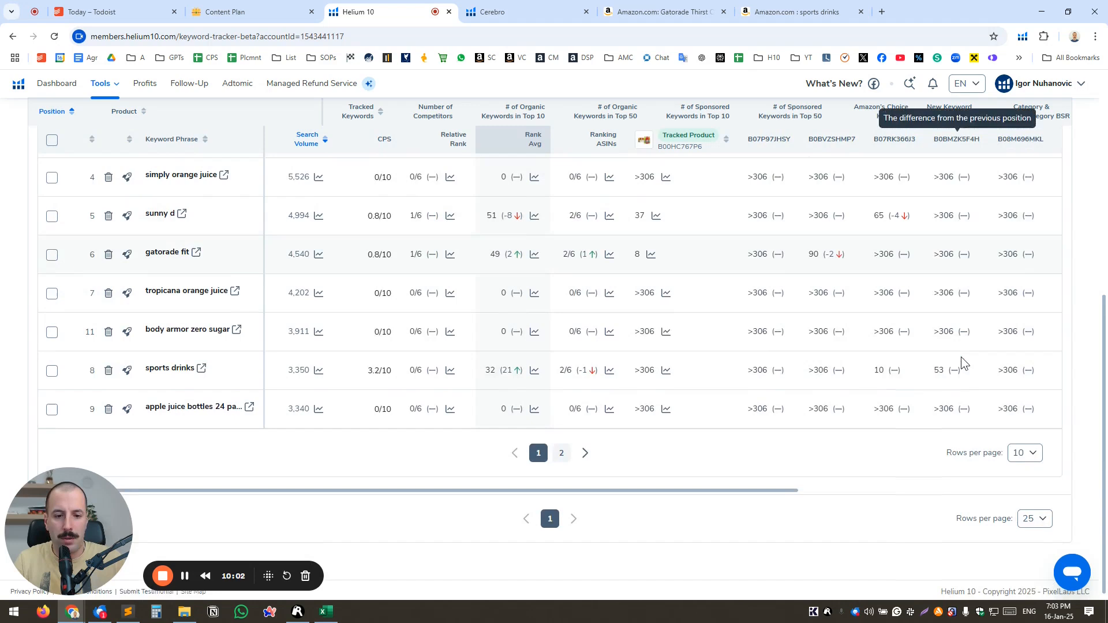
pyautogui.scroll(4, 695, 341)
pyautogui.scroll(2, 649, 342)
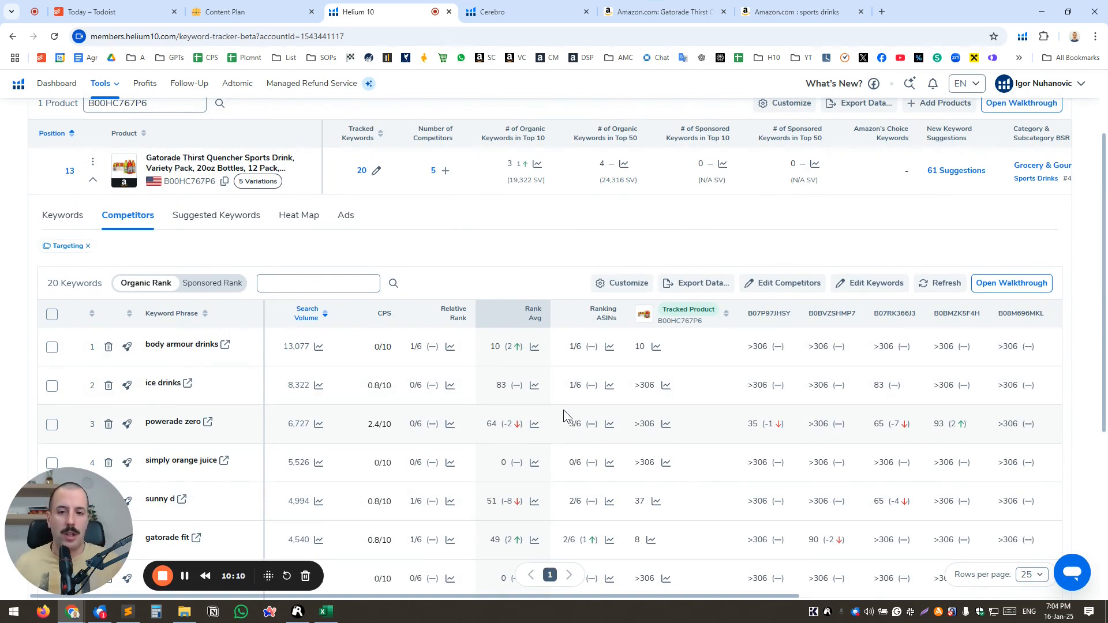
# - Open the product's heat map and examine the daily organic ranks of its keywords over the last 30 days
pyautogui.click(298, 216)
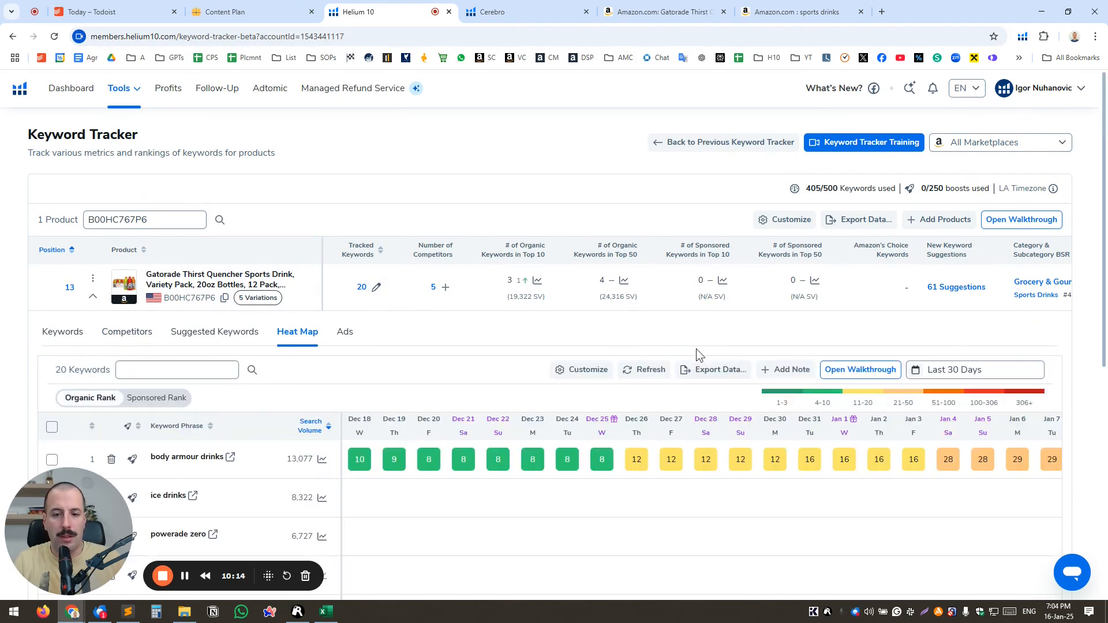
pyautogui.scroll(-4, 696, 349)
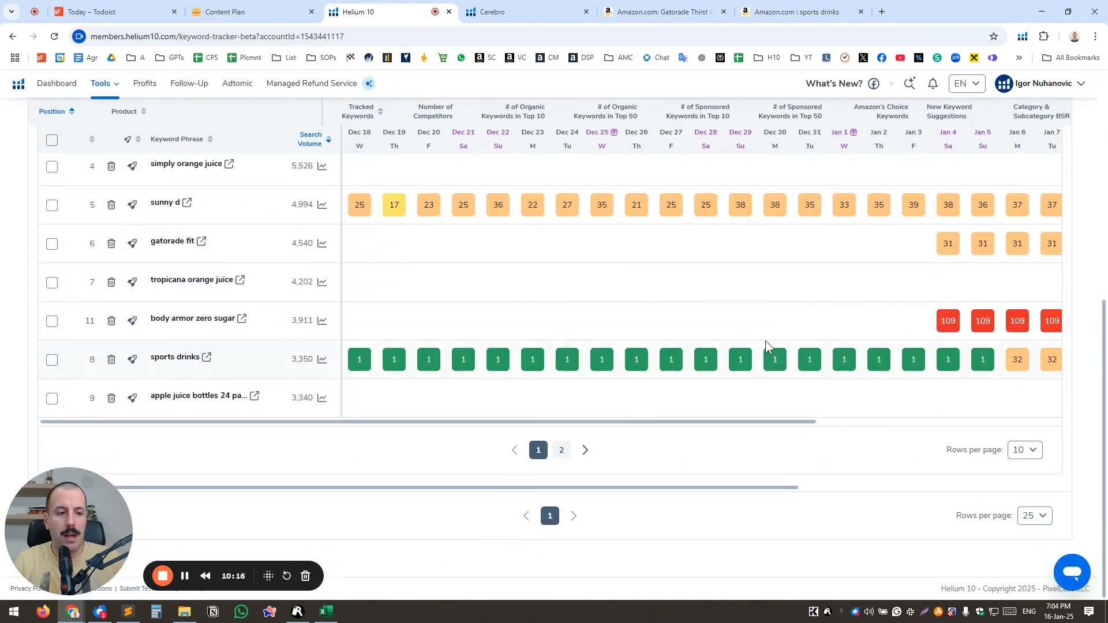
pyautogui.scroll(1, 931, 295)
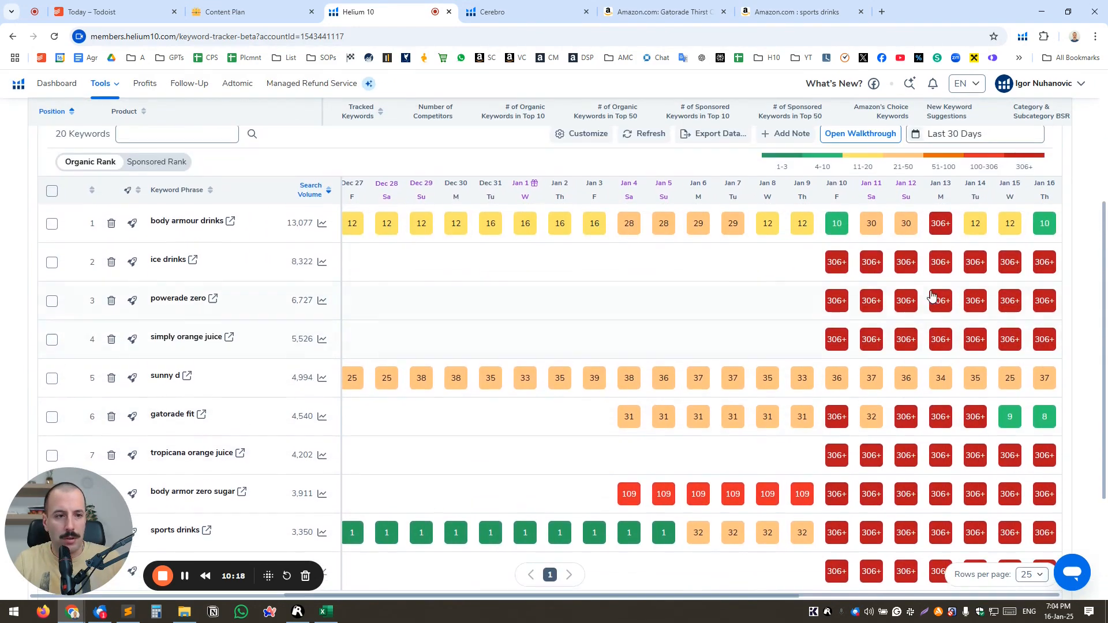
pyautogui.scroll(-1, 908, 345)
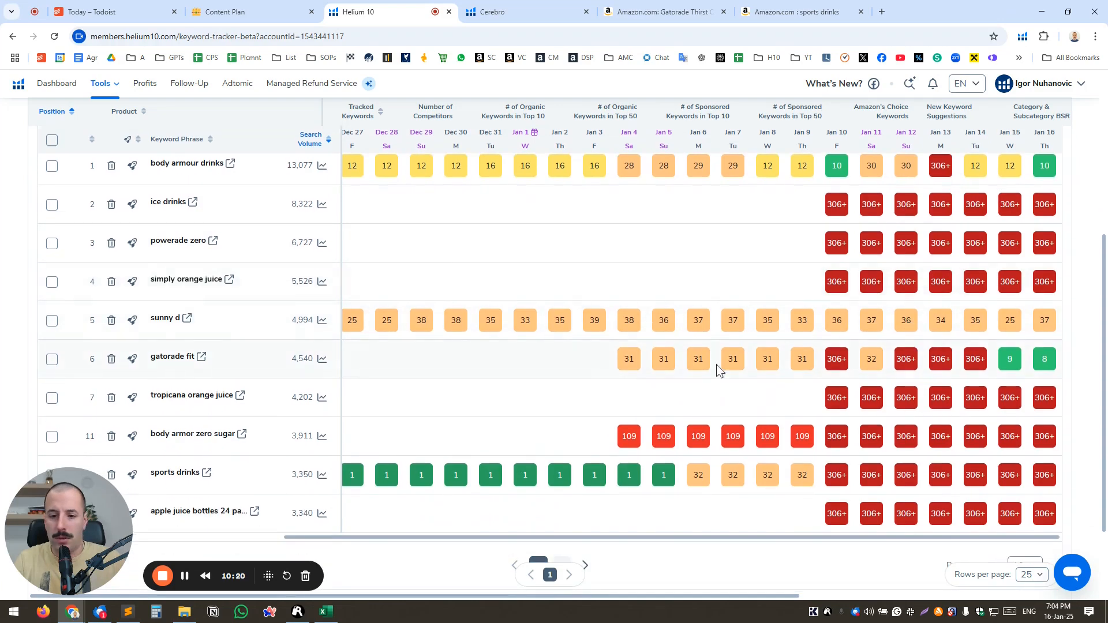
pyautogui.scroll(5, 715, 364)
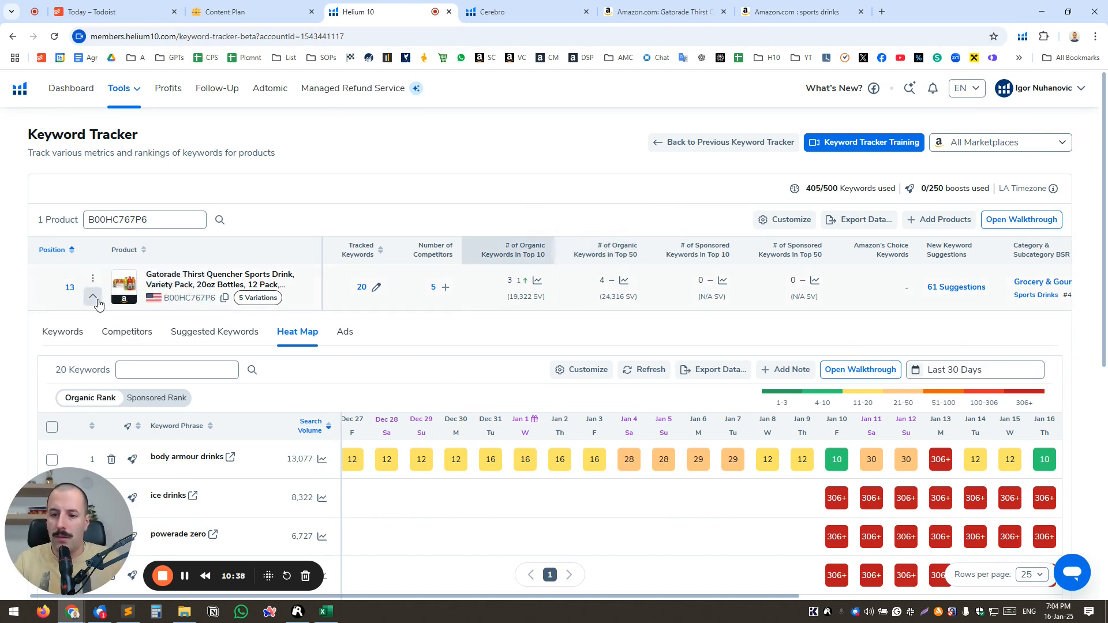
# - Return to the product's tracked keyword list and review its search volume, competing products and rank columns
pyautogui.click(71, 337)
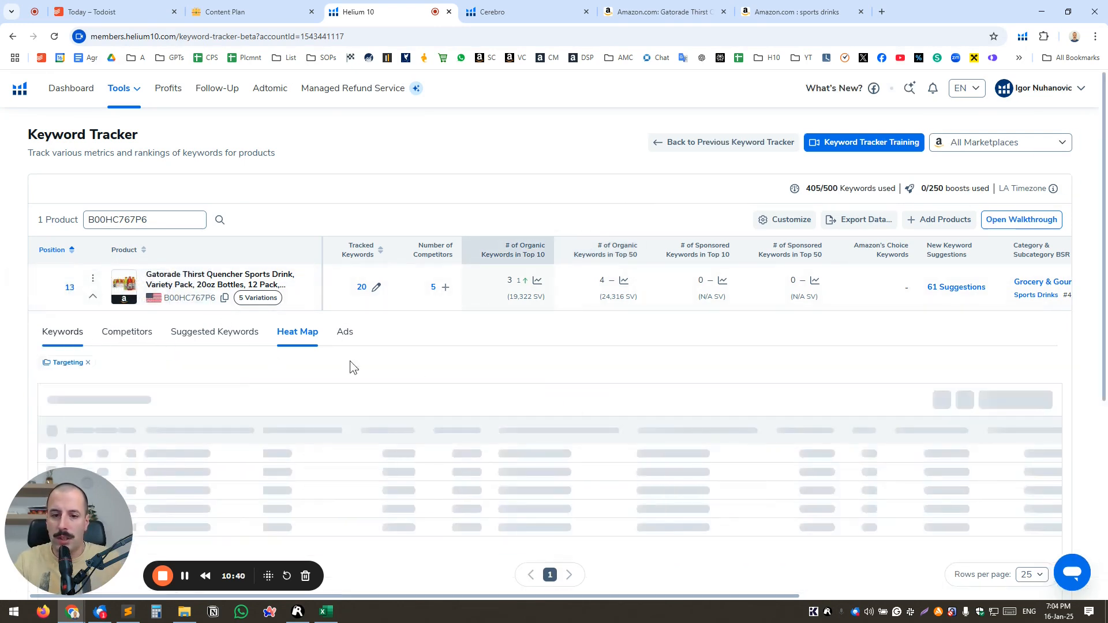
pyautogui.scroll(-2, 390, 355)
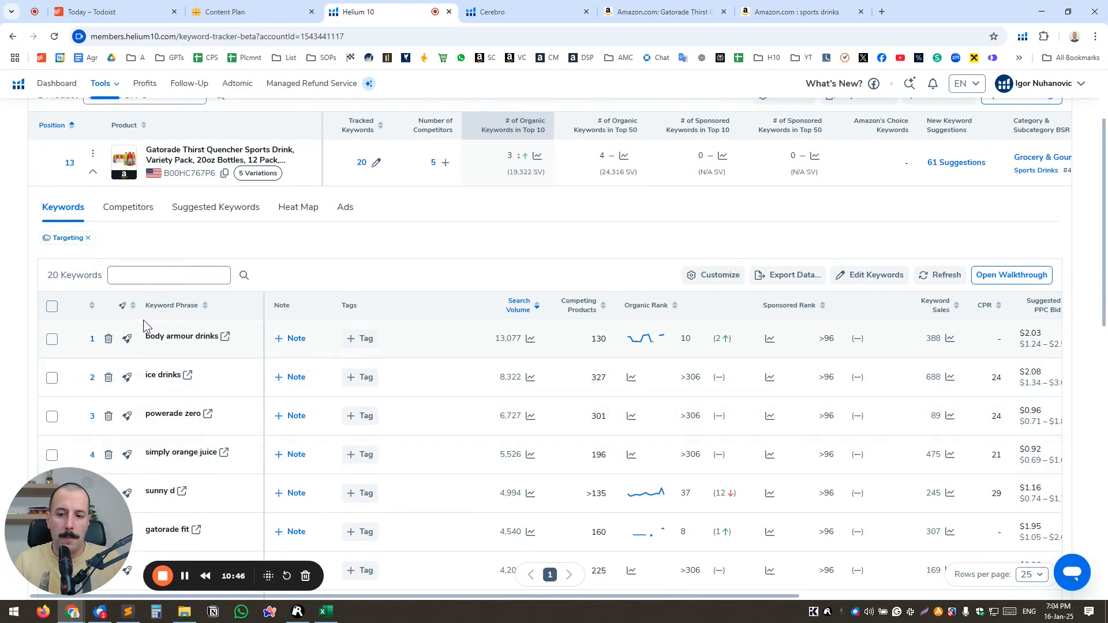
pyautogui.moveTo(554, 322)
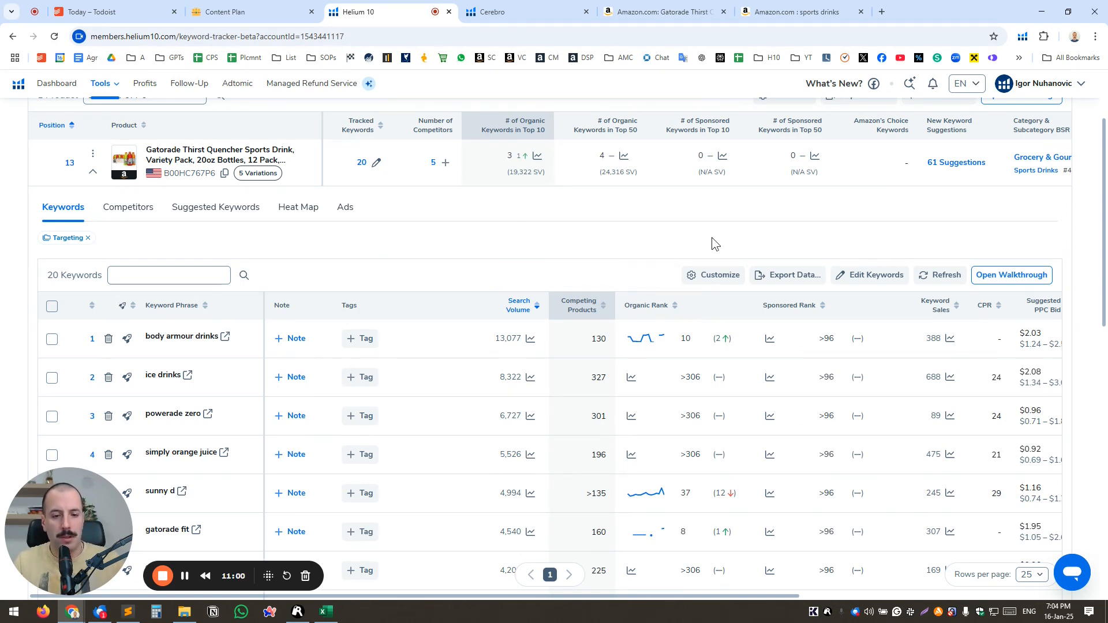
pyautogui.scroll(3, 710, 238)
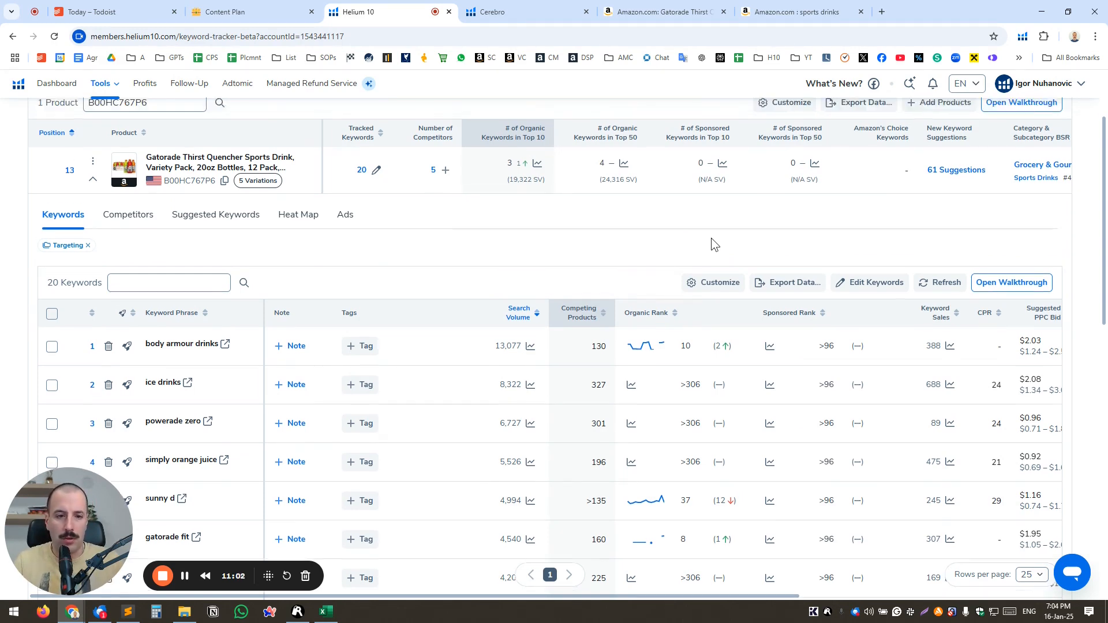
# - Turn on Boost for the keywords "body armour drinks", "ice drinks", "powerade zero" and "simply orange juice"
pyautogui.scroll(-4, 420, 288)
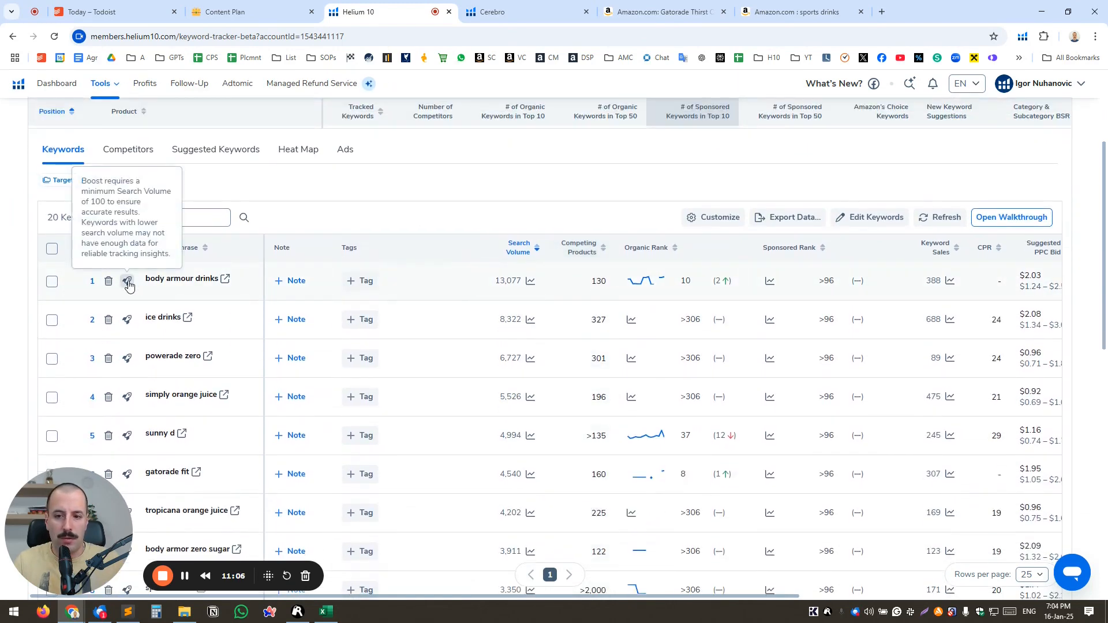
pyautogui.click(127, 281)
pyautogui.click(127, 320)
pyautogui.click(127, 358)
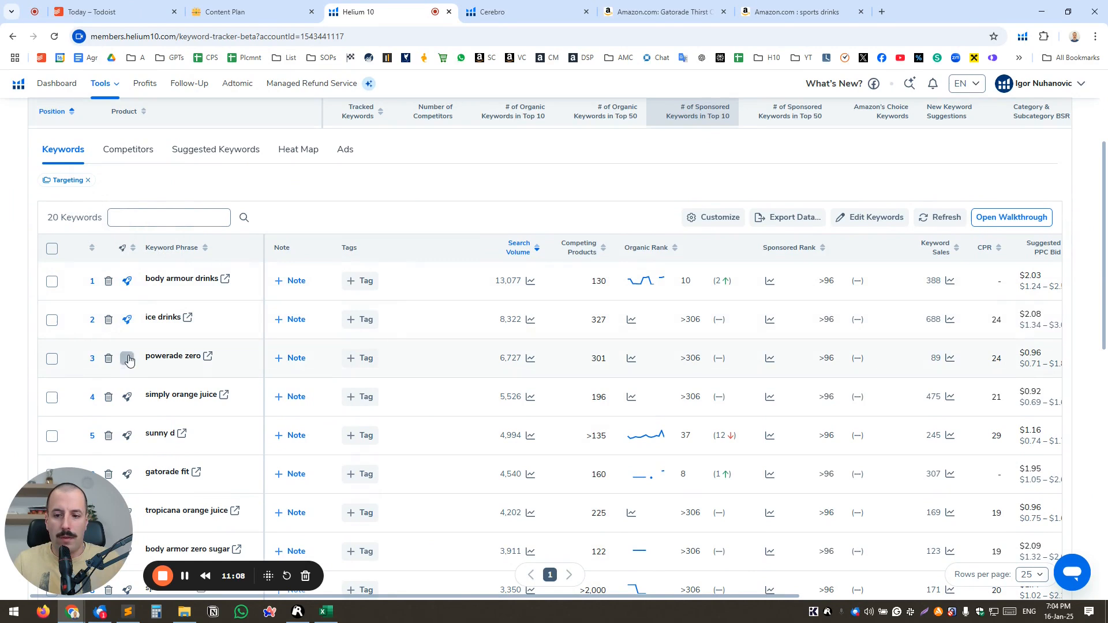
pyautogui.click(127, 397)
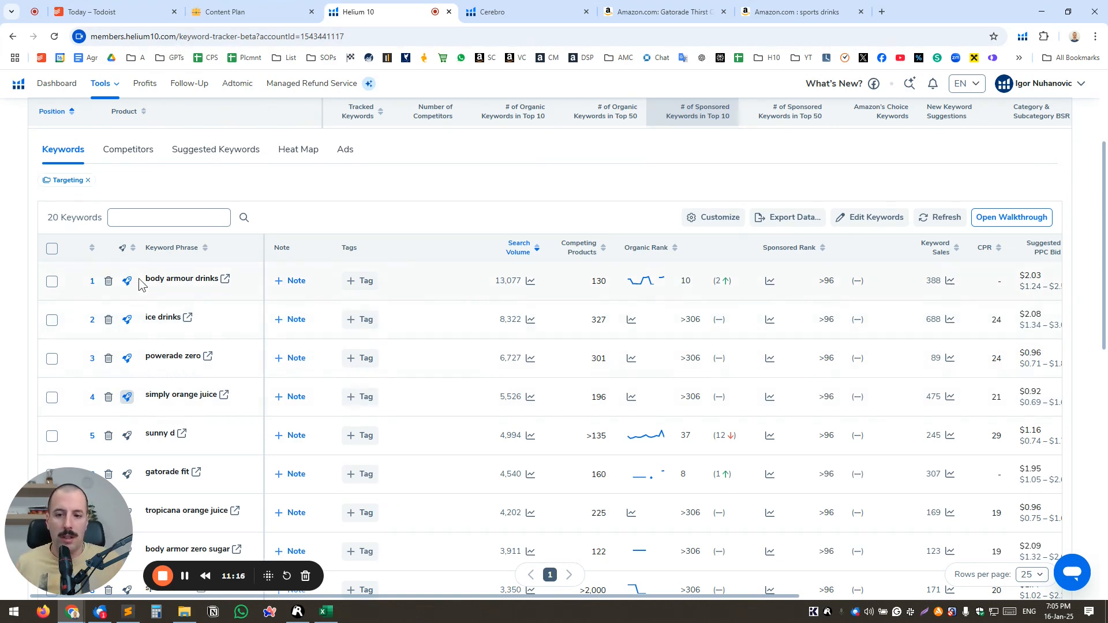
# - Check the account's boost usage and look over the boosted keywords in the list
pyautogui.scroll(3, 507, 265)
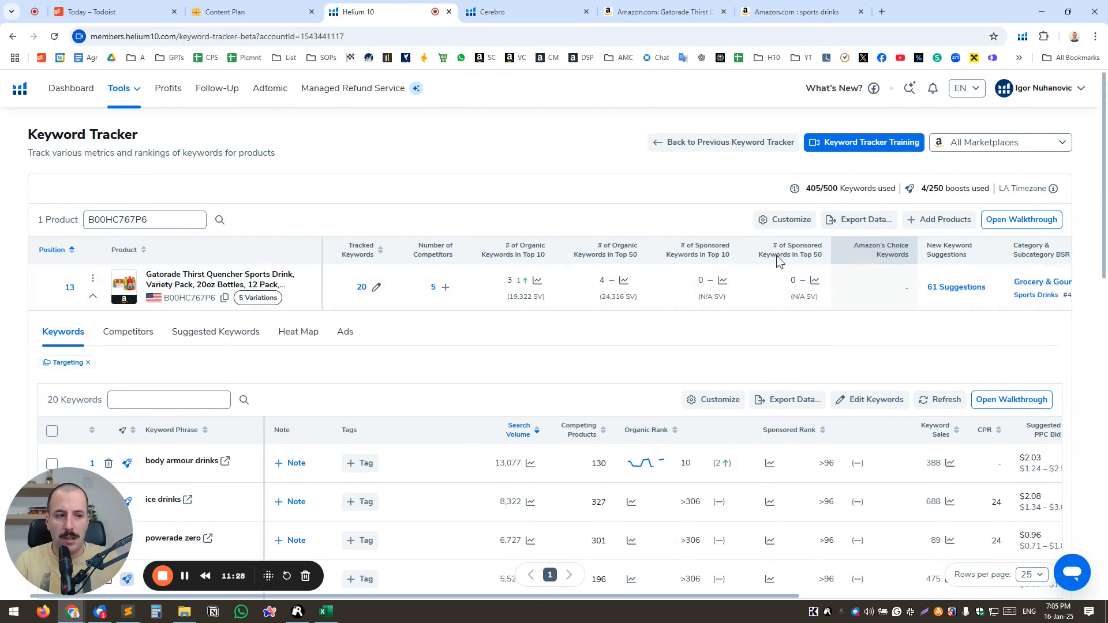
pyautogui.scroll(-3, 691, 331)
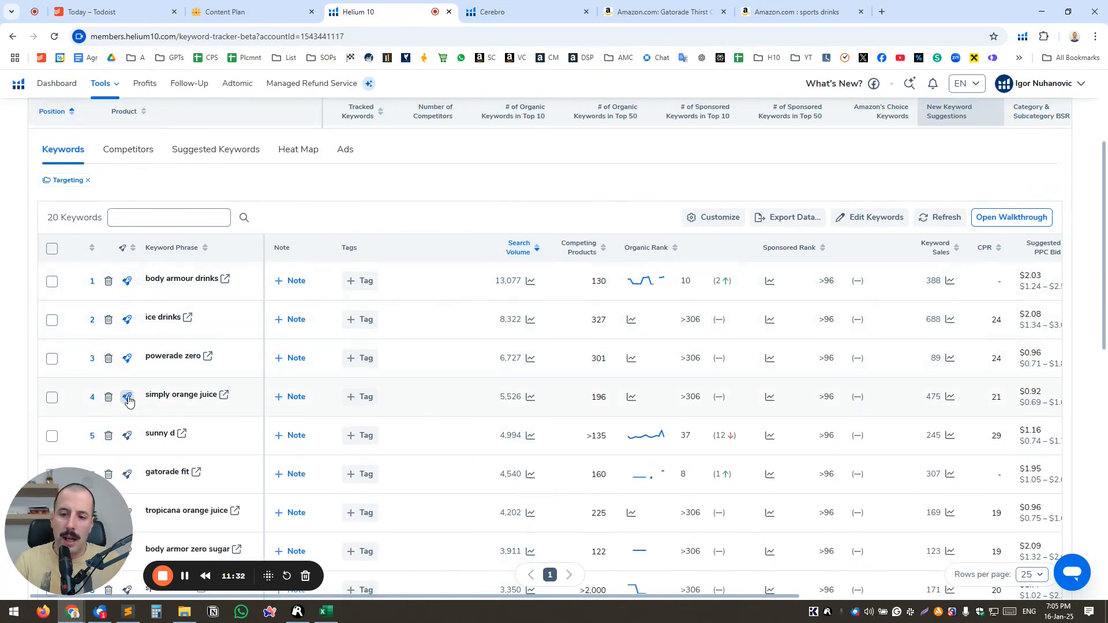
pyautogui.moveTo(127, 396)
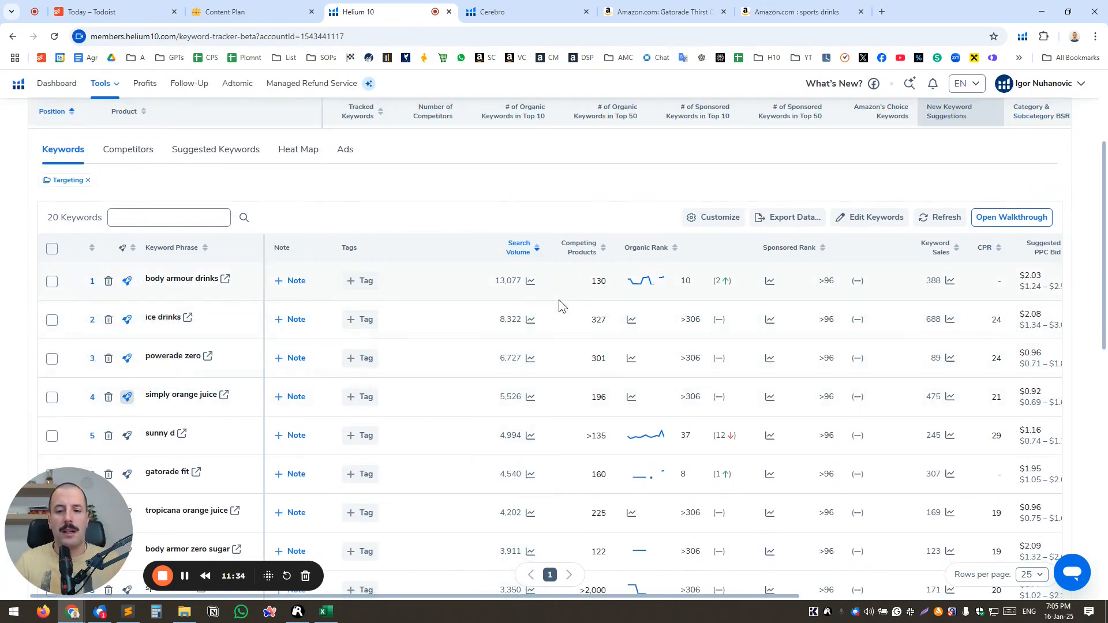